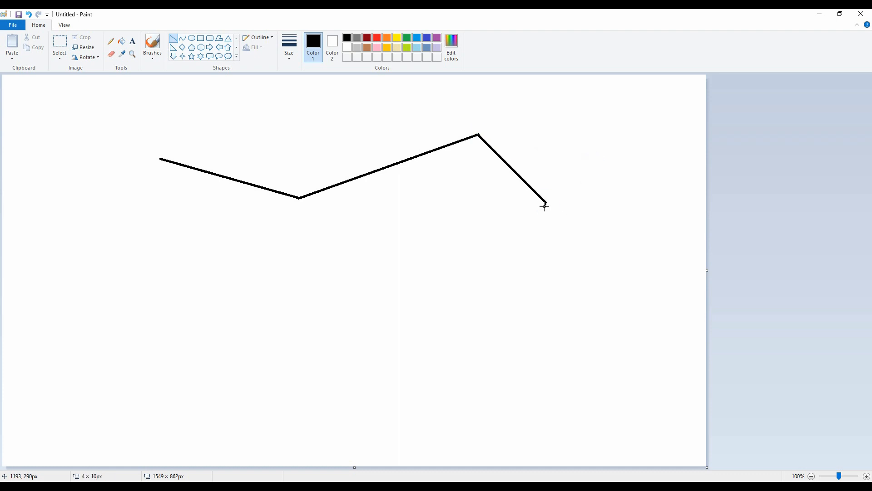
Step: Draw the right gable's doubled roof edge, the roof slope down to its lower eave, and the dormer's ridge line
mouse_move(544, 205)
left_mouse_down()
mouse_move(477, 149)
mouse_move(430, 220)
mouse_move(444, 224)
mouse_move(443, 256)
mouse_move(395, 262)
mouse_move(396, 244)
mouse_move(394, 261)
mouse_move(439, 171)
mouse_move(326, 208)
mouse_move(336, 205)
left_mouse_up()
left_click(452, 173)
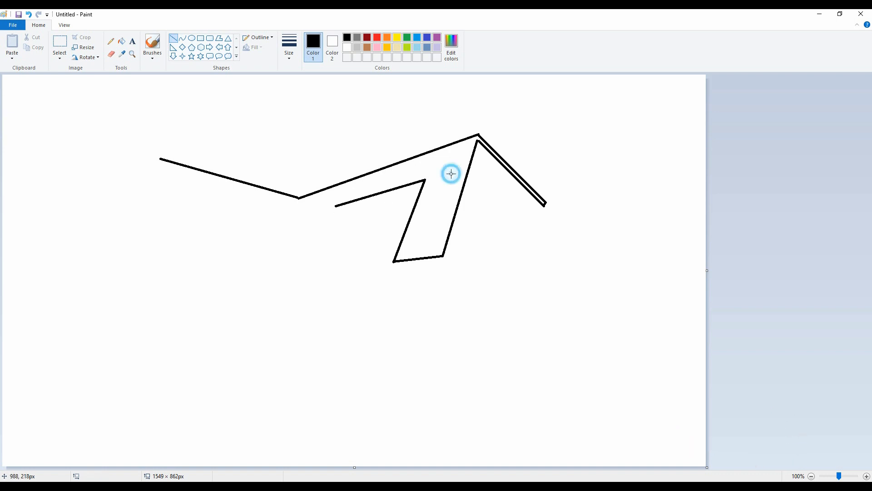
mouse_move(423, 180)
left_mouse_down()
mouse_move(396, 203)
mouse_move(424, 181)
left_mouse_up()
key("ctrl+z")
Step: Draw the dormer's slanted four-sided roof beneath its ridge line and erase the overshooting line end
left_click_drag(395, 208, 395, 211)
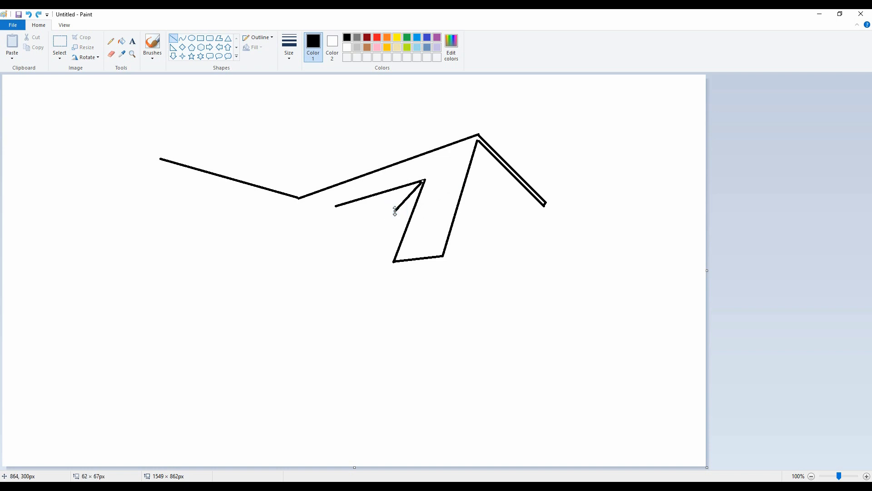
left_click(346, 207)
mouse_move(331, 210)
left_mouse_down()
mouse_move(319, 222)
mouse_move(395, 208)
mouse_move(329, 227)
left_mouse_up()
key("ctrl+z")
key("ctrl+z")
left_click_drag(337, 205, 332, 222)
key("ctrl+z")
left_click(113, 54)
left_click(176, 39)
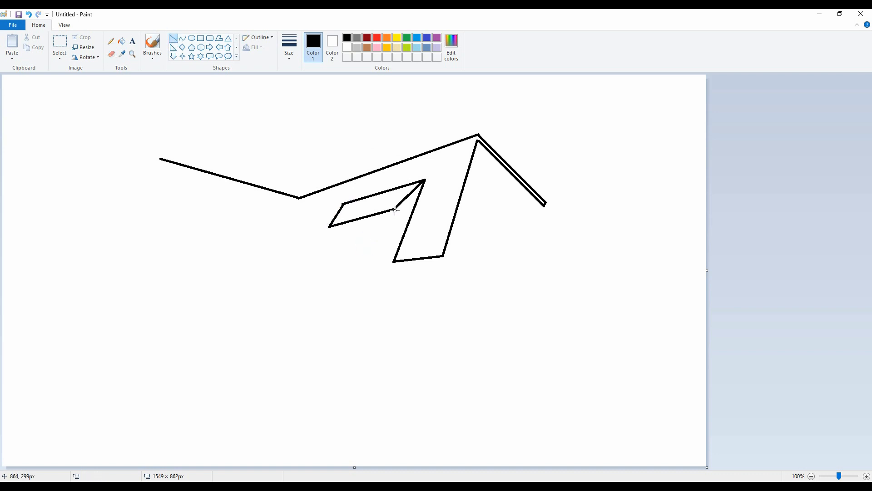
Step: Draw the dormer's narrow fascia band and the vertical sides and base of its front face
left_click_drag(394, 210, 394, 262)
left_click_drag(357, 226, 393, 216)
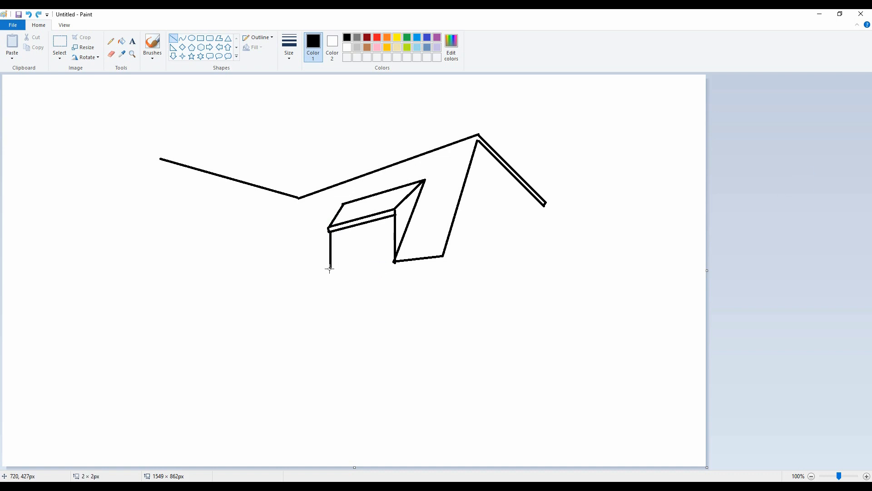
mouse_move(330, 268)
left_mouse_down()
mouse_move(394, 260)
mouse_move(331, 269)
left_mouse_up()
Step: Double the lines around the dormer window and split it with a double central mullion about 84 px tall
left_click_drag(332, 235, 393, 218)
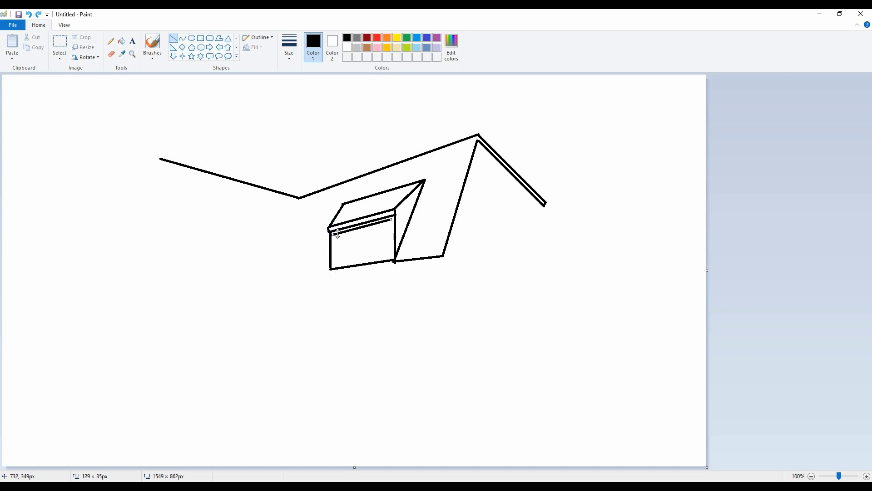
mouse_move(331, 233)
left_mouse_down()
mouse_move(393, 218)
mouse_move(393, 262)
left_mouse_up()
left_click_drag(333, 233, 395, 261)
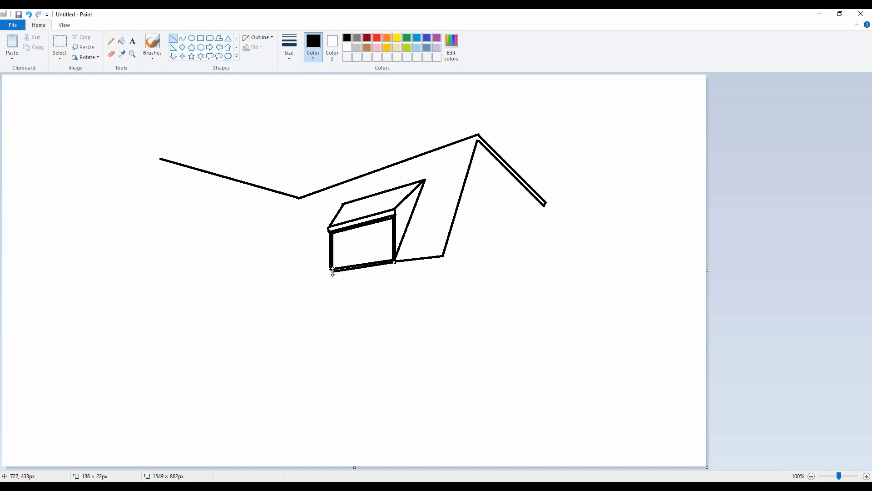
left_click_drag(362, 226, 361, 263)
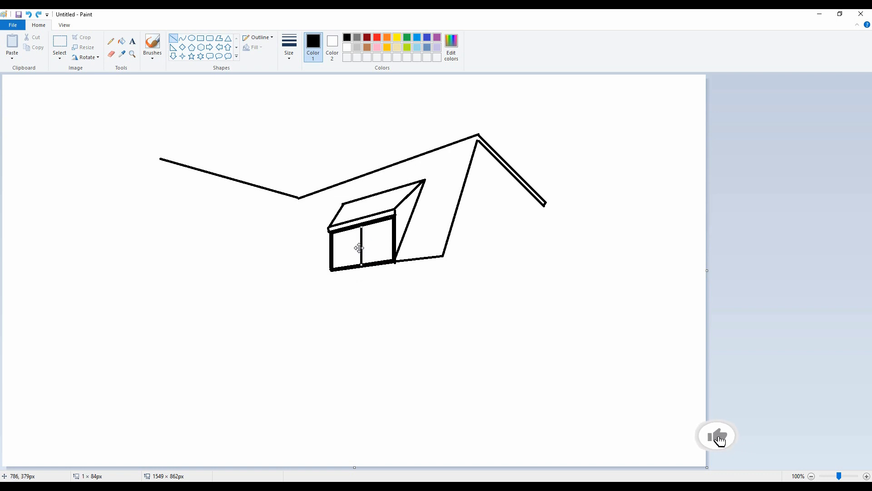
left_click_drag(364, 223, 364, 263)
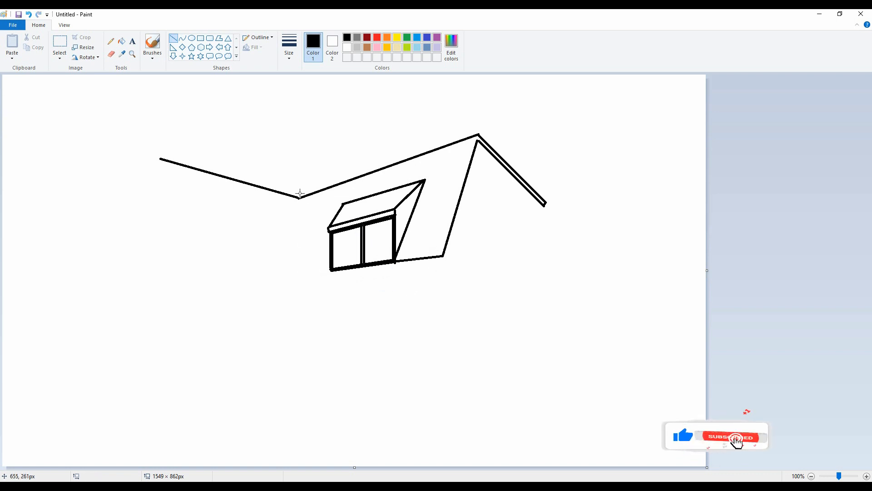
Step: Draw the vertical valley line from the roof junction and the short eave connecting it to the dormer, trimming the overshoot
left_click_drag(299, 199, 299, 280)
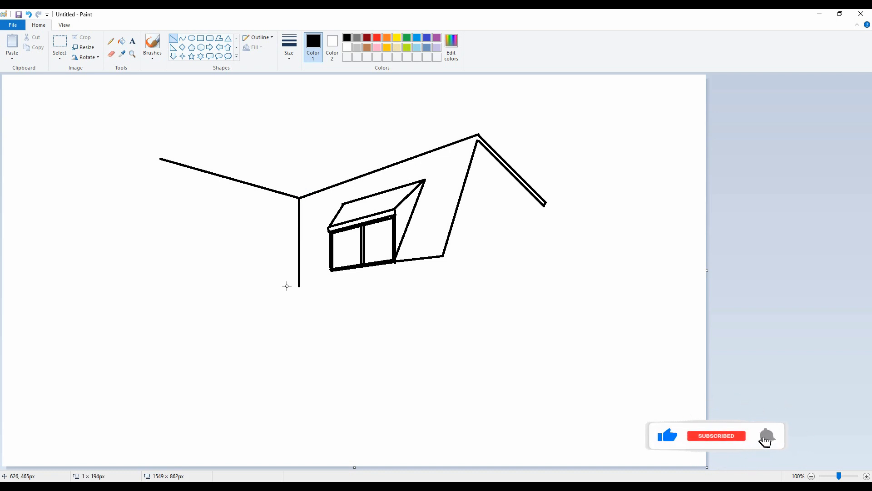
mouse_move(299, 278)
left_mouse_down()
mouse_move(315, 276)
mouse_move(329, 240)
left_mouse_up()
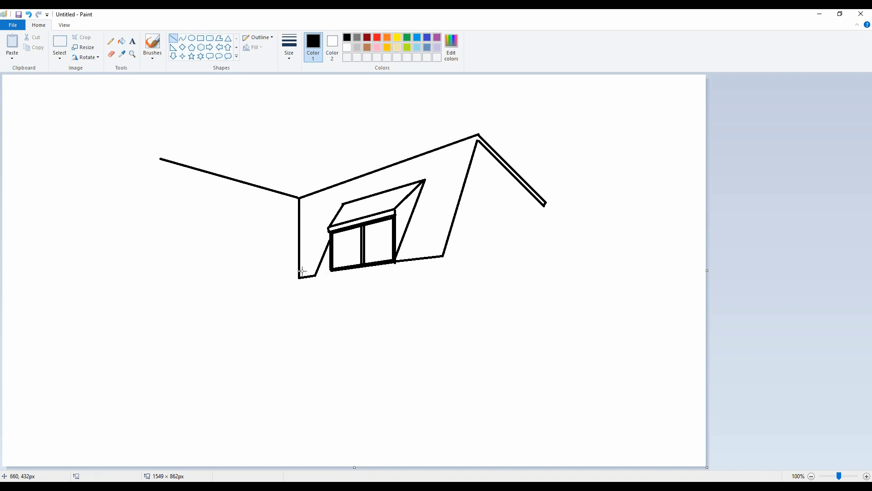
left_click(111, 53)
left_click(173, 38)
Step: Draw the left wing's roof slope with its eave line, and the outer edge of its gable
left_click_drag(296, 279, 199, 256)
key("ctrl+z")
mouse_move(299, 278)
left_mouse_down()
mouse_move(185, 242)
mouse_move(200, 247)
mouse_move(162, 160)
mouse_move(80, 237)
mouse_move(87, 269)
left_mouse_up()
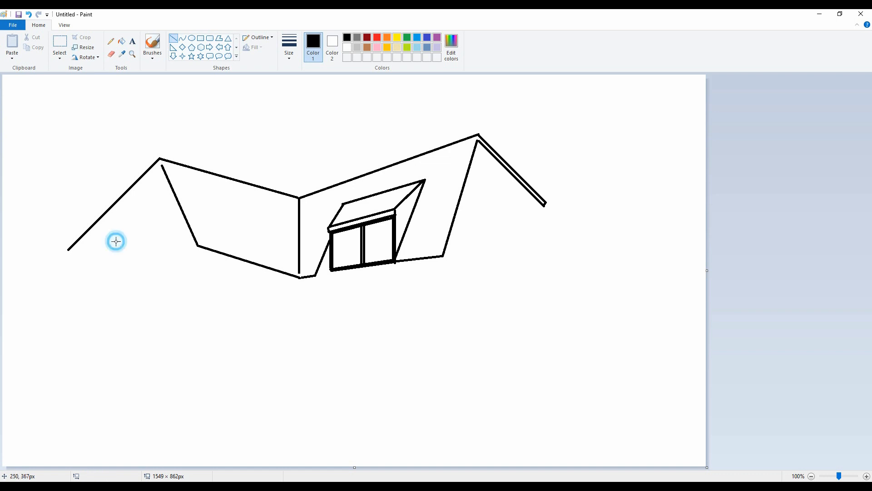
Step: Double the left gable's roof edge, add a short eave return, and draw the parallel inner gable line
mouse_move(160, 164)
left_mouse_down()
mouse_move(87, 254)
mouse_move(69, 249)
left_mouse_up()
left_click(130, 236)
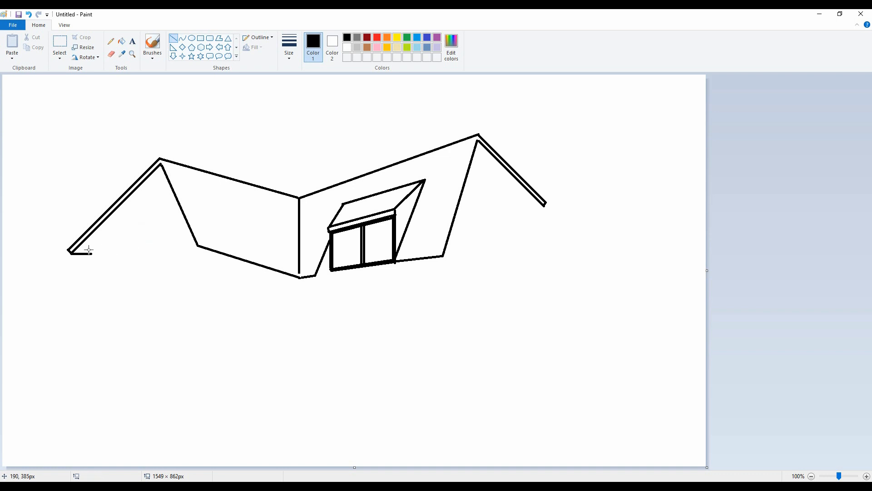
left_click_drag(91, 251, 163, 182)
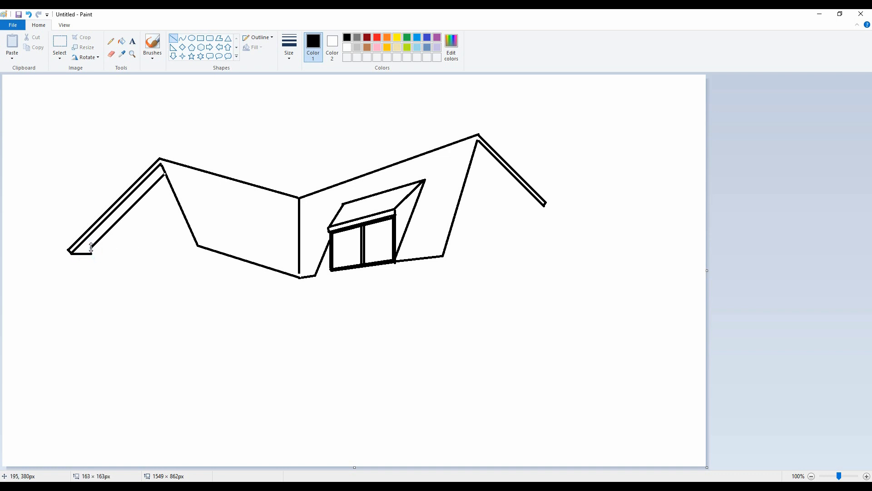
Step: Draw the left extension's angled roof band below the gable wall line, with its outer wall edge beneath
mouse_move(91, 248)
left_mouse_down()
mouse_move(91, 317)
mouse_move(96, 274)
mouse_move(177, 259)
mouse_move(169, 253)
mouse_move(138, 271)
mouse_move(174, 248)
mouse_move(149, 272)
mouse_move(75, 281)
left_mouse_up()
left_click_drag(75, 279, 82, 350)
left_click(143, 270)
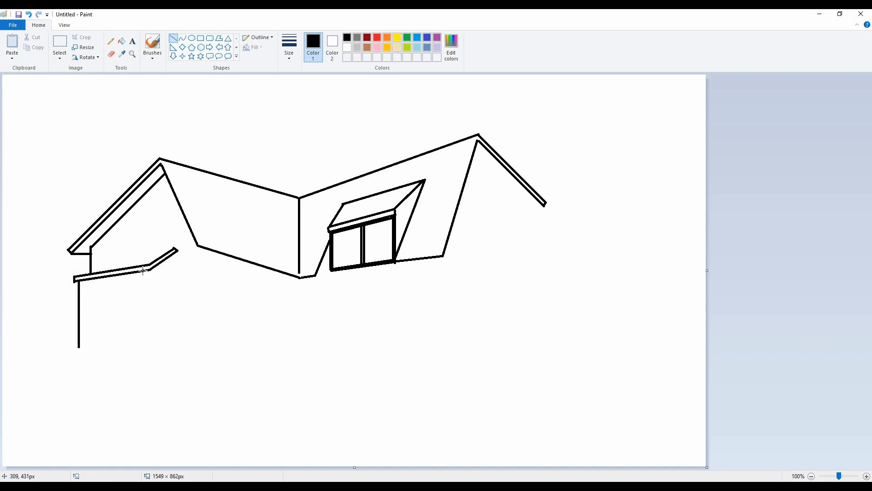
Step: Complete the left extension's front and side walls, and draw the adjoining wall of the left wing down to its base
left_click_drag(150, 270, 152, 344)
left_click_drag(79, 348, 150, 353)
left_click(198, 340)
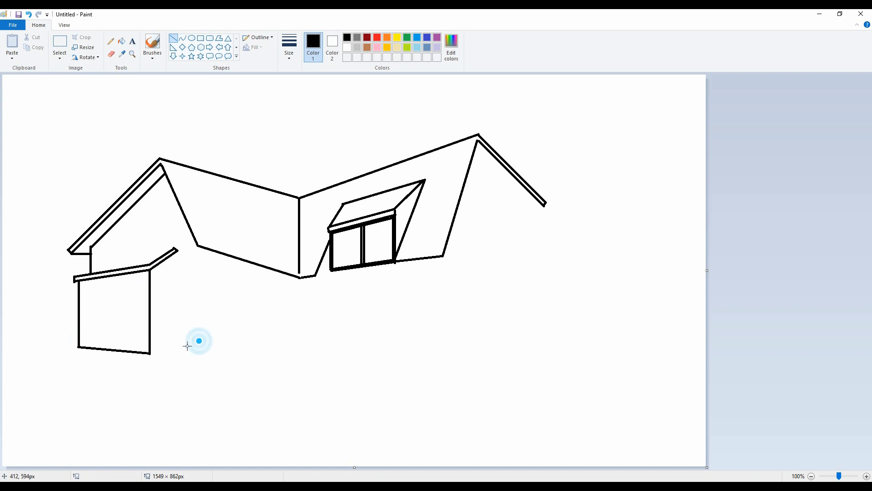
left_click_drag(176, 252, 176, 343)
left_click(177, 286)
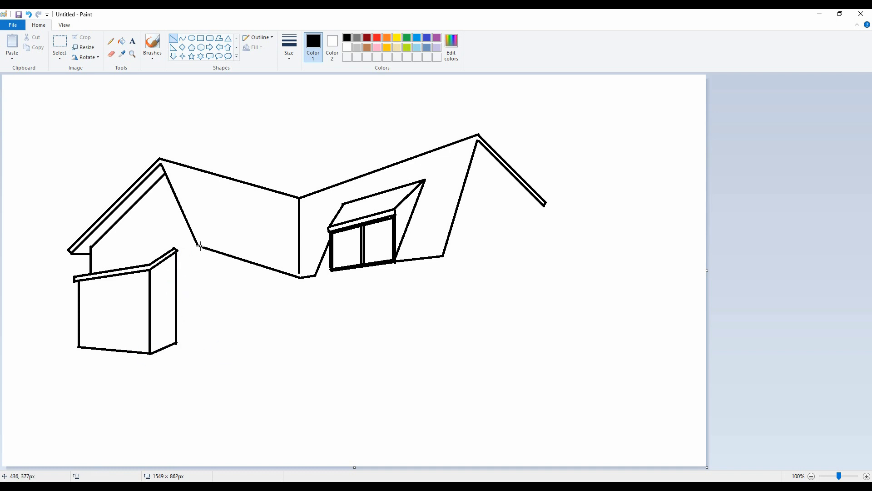
left_click_drag(205, 248, 204, 356)
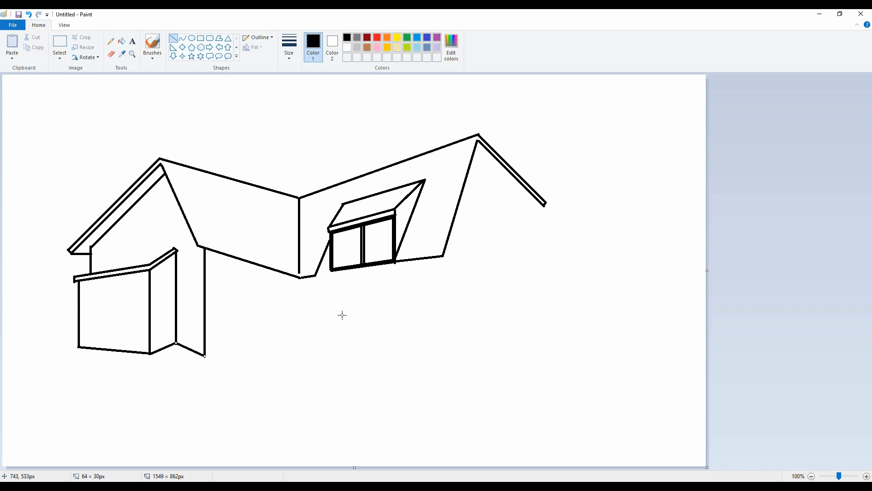
mouse_move(300, 278)
left_mouse_down()
mouse_move(238, 306)
mouse_move(248, 306)
mouse_move(248, 319)
left_mouse_up()
left_click(383, 267)
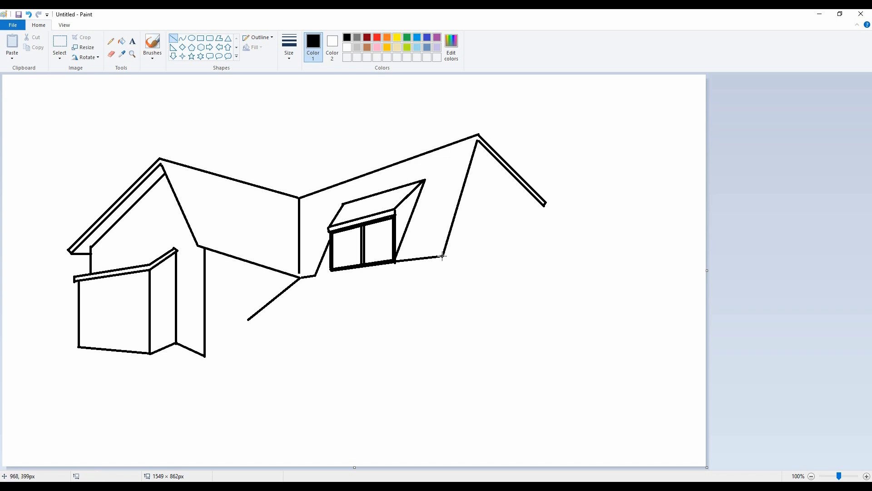
mouse_move(430, 257)
left_mouse_down()
mouse_move(428, 287)
mouse_move(430, 277)
left_mouse_up()
key("ctrl+z")
left_click(452, 271)
key("ctrl+z")
key("ctrl+z")
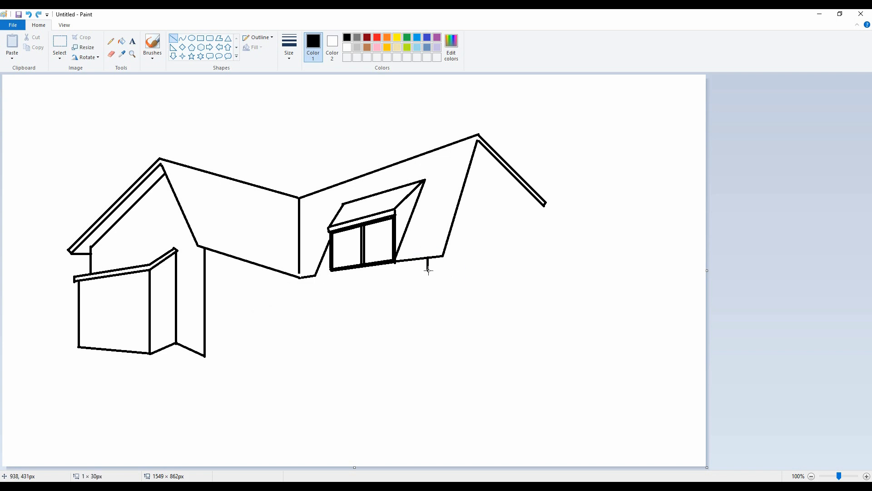
Step: Draw the front porch roof below the main eave, with short wall drops, its upper edge and sloping hip lines at both ends
mouse_move(428, 271)
left_mouse_down()
mouse_move(299, 291)
mouse_move(299, 273)
mouse_move(299, 292)
mouse_move(257, 318)
left_mouse_up()
left_click(384, 293)
left_click(414, 294)
left_click_drag(428, 273, 464, 310)
left_click(491, 245)
left_click_drag(427, 272, 564, 286)
key("ctrl+z")
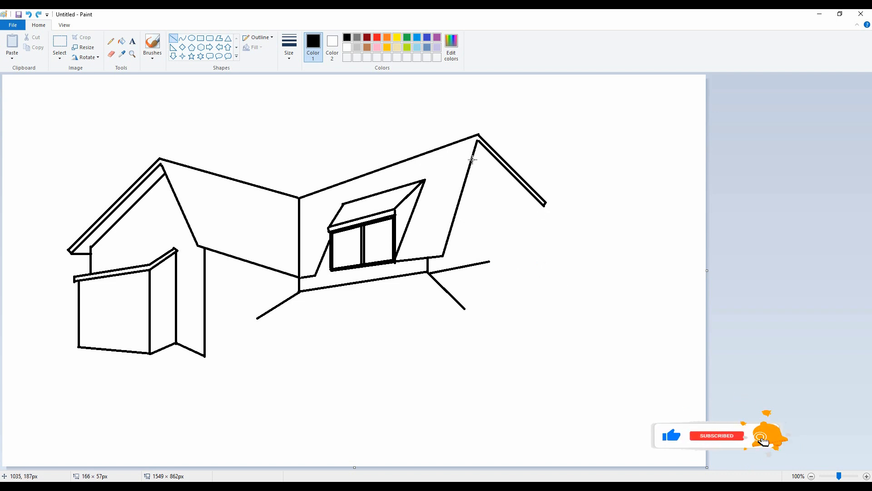
Step: Draw the right gable's eave return, vertical side wall and parallel inner gable line
mouse_move(473, 159)
left_mouse_down()
mouse_move(530, 217)
mouse_move(543, 259)
mouse_move(541, 237)
mouse_move(531, 232)
mouse_move(544, 206)
left_mouse_up()
key("ctrl+z")
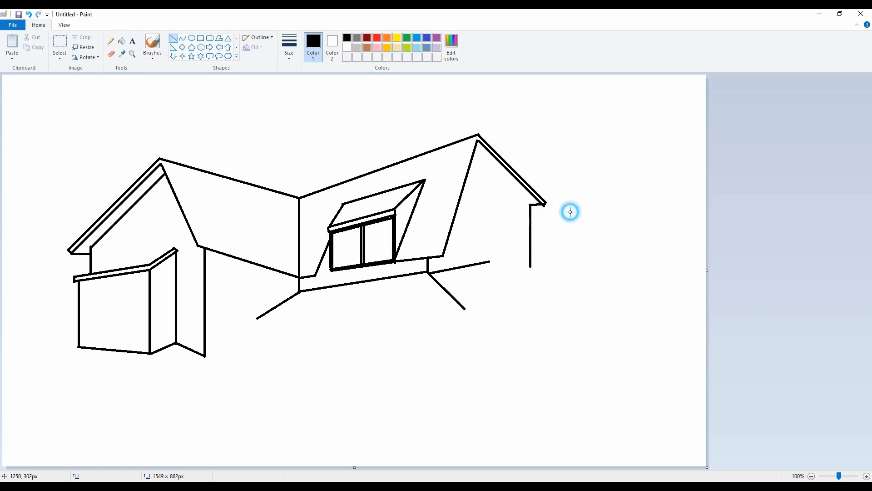
left_click_drag(530, 205, 475, 151)
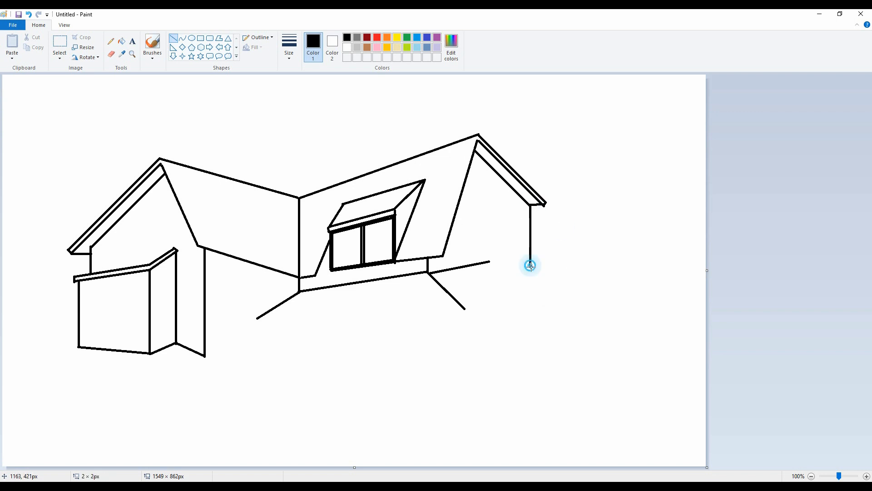
left_click_drag(530, 265, 530, 289)
Step: Erase the stray rising line beside the porch hip and draw the porch roof's right section and rear slope
left_click(112, 54)
left_click_drag(450, 270, 490, 266)
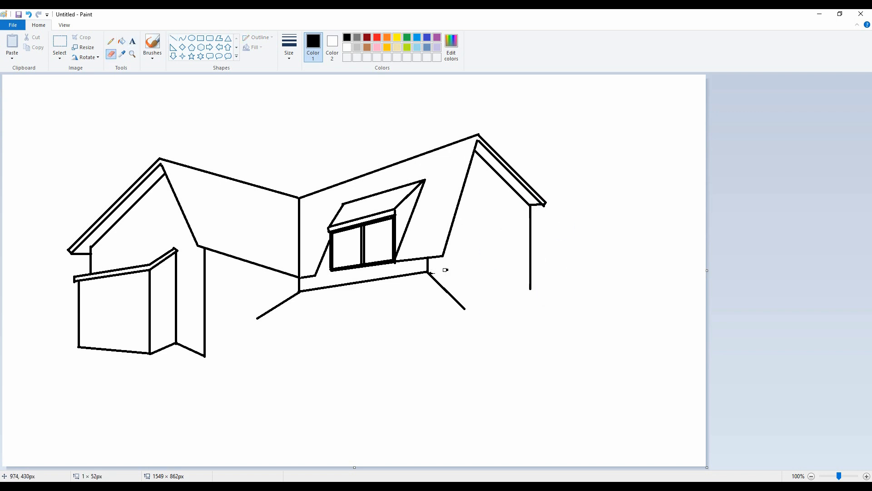
left_click(173, 39)
mouse_move(428, 272)
left_mouse_down()
mouse_move(500, 267)
mouse_move(484, 264)
mouse_move(488, 276)
mouse_move(563, 307)
left_mouse_up()
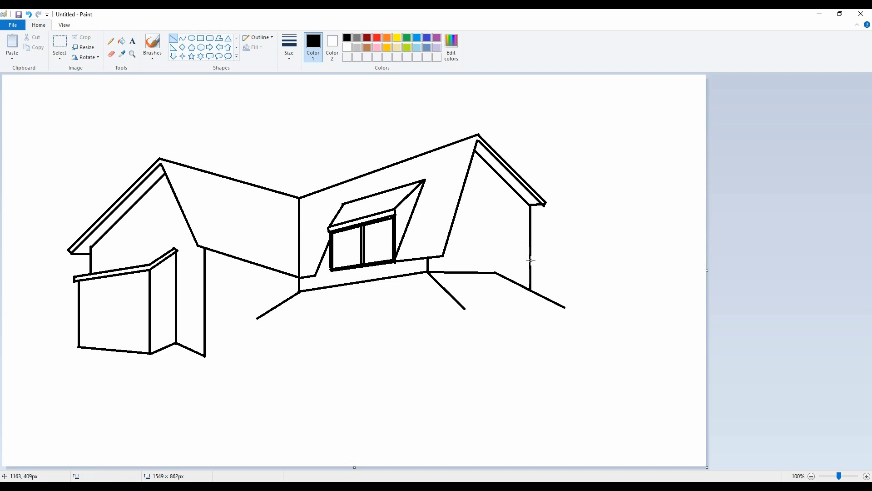
left_click_drag(531, 264, 636, 311)
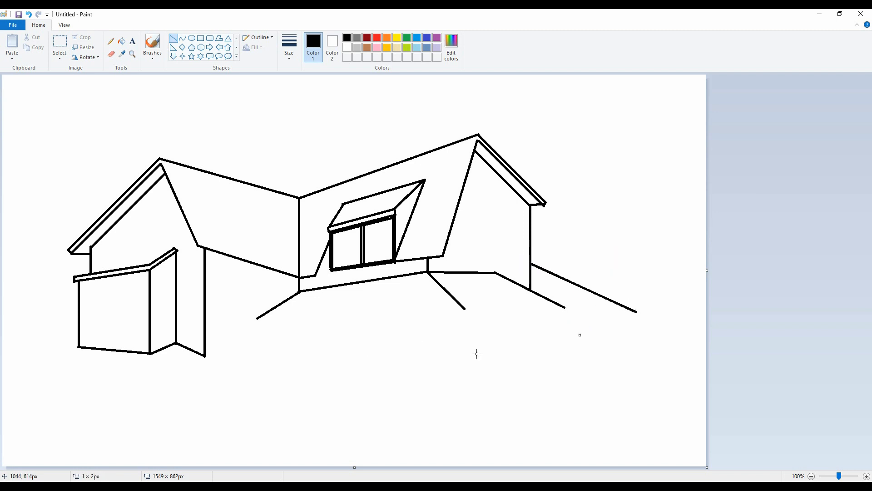
Step: Draw the porch roof's doubled eave edge along its full width, from the right tip to the left end
mouse_move(566, 308)
left_mouse_down()
mouse_move(639, 312)
mouse_move(564, 306)
left_mouse_up()
left_click(632, 328)
mouse_move(635, 311)
left_mouse_down()
mouse_move(462, 309)
mouse_move(253, 323)
mouse_move(464, 309)
left_mouse_up()
left_click(656, 326)
left_click(549, 331)
left_click(294, 333)
left_click(368, 340)
left_click_drag(259, 324, 266, 362)
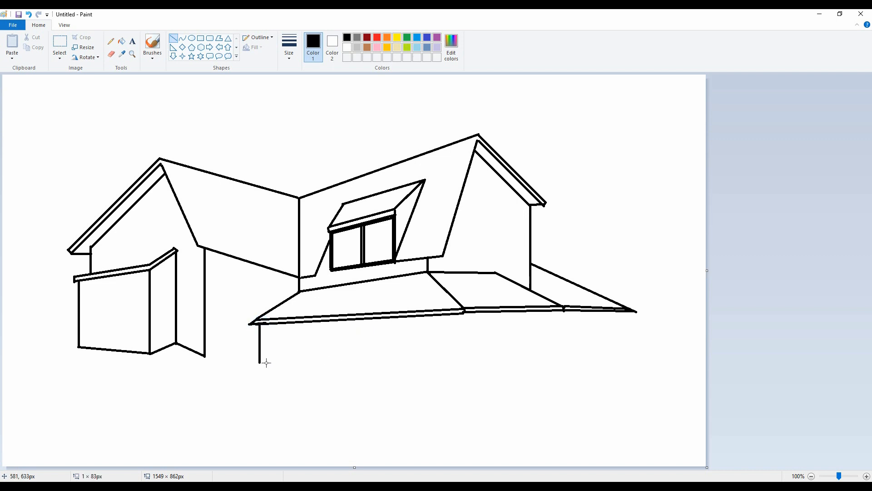
mouse_move(205, 354)
left_mouse_down()
mouse_move(311, 352)
mouse_move(262, 360)
left_mouse_up()
left_click(258, 362)
key("ctrl+z")
key("ctrl+z")
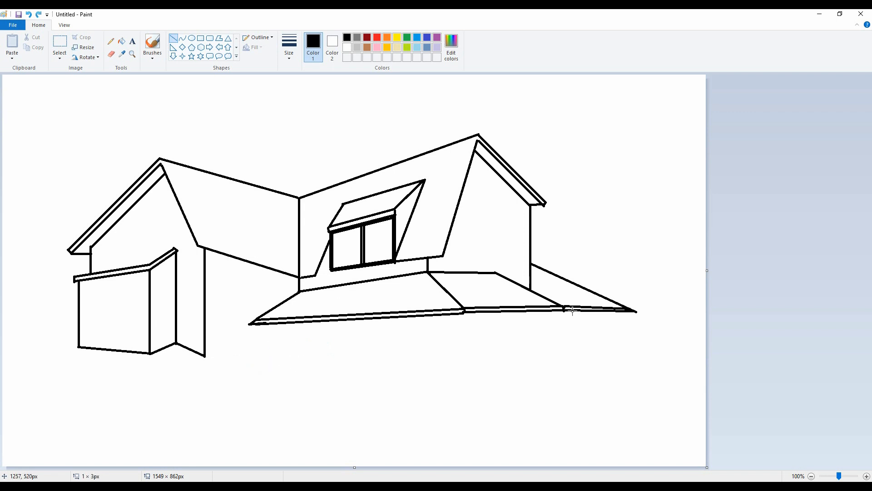
Step: Draw two double-line posts under the porch roof's right section and join their bases with a floor line
left_click_drag(565, 308, 566, 381)
left_click_drag(563, 307, 565, 363)
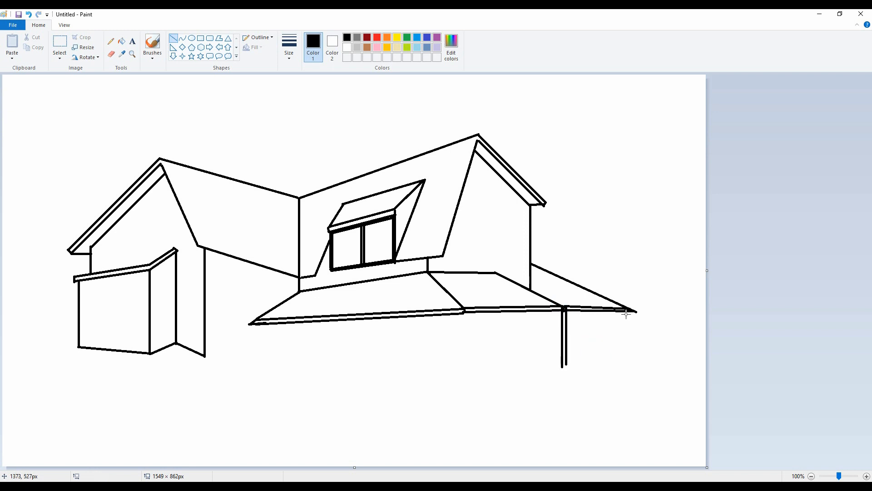
left_click_drag(626, 314, 623, 350)
mouse_move(625, 313)
left_mouse_down()
mouse_move(626, 352)
mouse_move(563, 366)
left_mouse_up()
Step: Draw a double-line post about 160 px tall at the porch's front corner and connect its base to the neighbouring right post
mouse_move(463, 312)
left_mouse_down()
mouse_move(459, 374)
mouse_move(464, 331)
mouse_move(472, 383)
left_mouse_up()
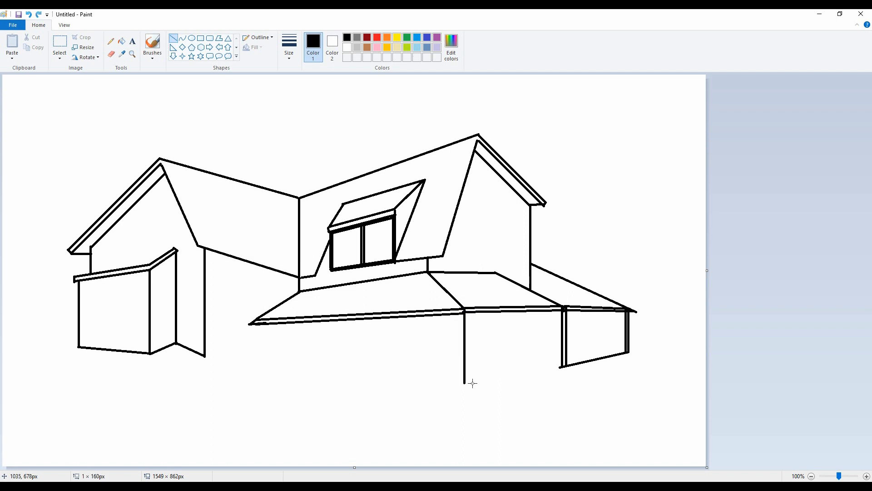
mouse_move(468, 312)
left_mouse_down()
mouse_move(467, 383)
mouse_move(562, 366)
left_mouse_up()
left_click(554, 389)
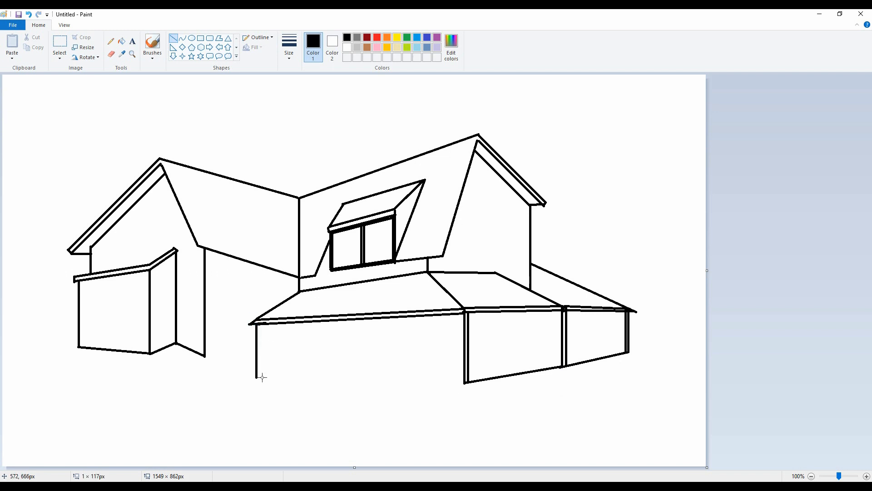
Step: Draw double-line posts at the porch's left end and front middle, and connect their bases to the front corner post
left_click(348, 366)
left_click_drag(260, 323, 260, 366)
left_click_drag(340, 321, 340, 387)
left_click(356, 329)
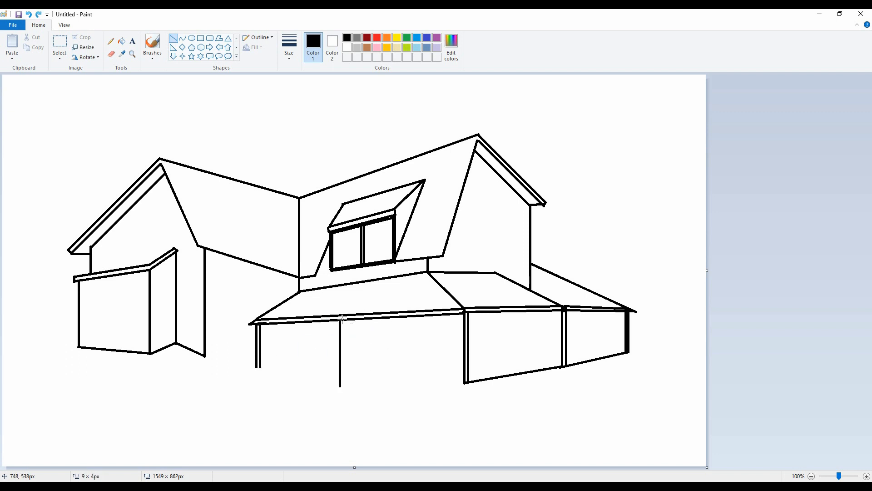
left_click_drag(344, 320, 344, 385)
mouse_move(257, 367)
left_mouse_down()
mouse_move(345, 387)
mouse_move(466, 384)
left_mouse_up()
left_click(431, 383)
left_click(145, 398)
mouse_move(205, 357)
left_mouse_down()
mouse_move(257, 357)
mouse_move(237, 357)
left_mouse_up()
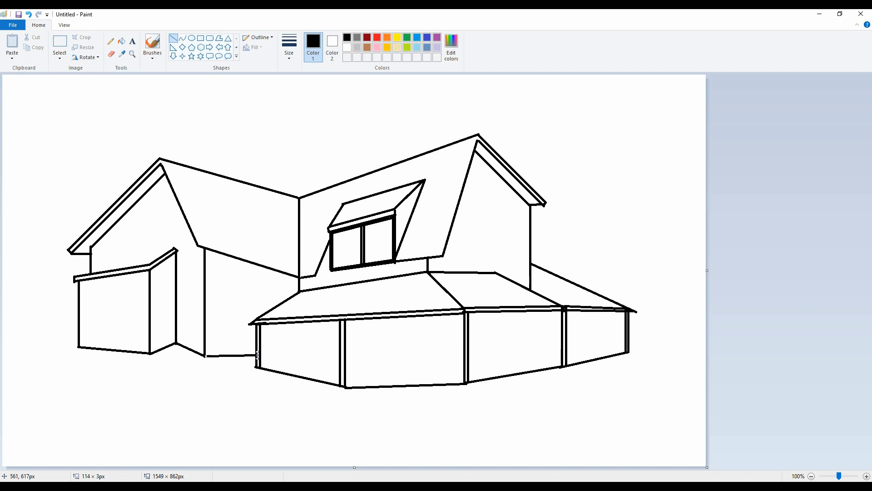
left_click(281, 394)
left_click_drag(276, 357, 277, 357)
left_click(303, 343)
mouse_move(299, 322)
left_mouse_down()
mouse_move(292, 352)
mouse_move(301, 351)
left_mouse_up()
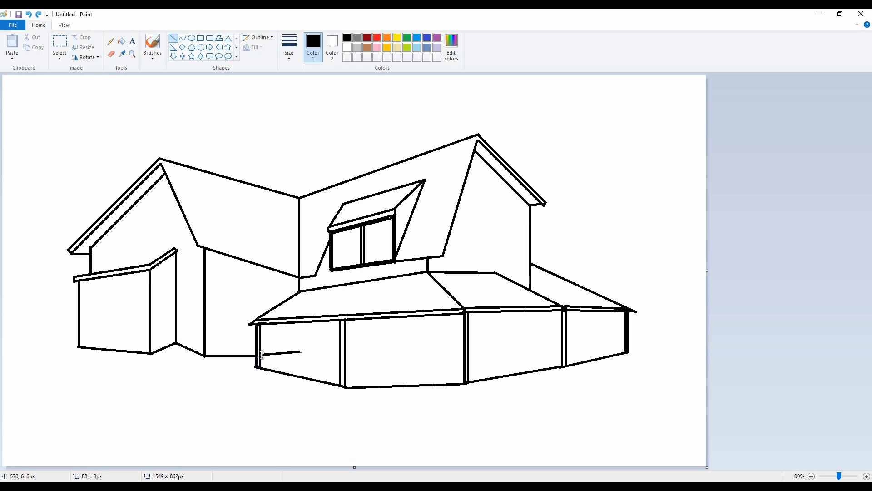
left_click_drag(295, 322, 293, 354)
key("ctrl+z")
key("ctrl+z")
left_click_drag(293, 363, 293, 367)
key("ctrl+z")
key("ctrl+z")
Step: Draw the wall behind the porch with its base line from the left wing, vertical corner and floor edge to the middle post
mouse_move(205, 356)
left_mouse_down()
mouse_move(257, 367)
mouse_move(205, 356)
left_mouse_up()
left_click(262, 363)
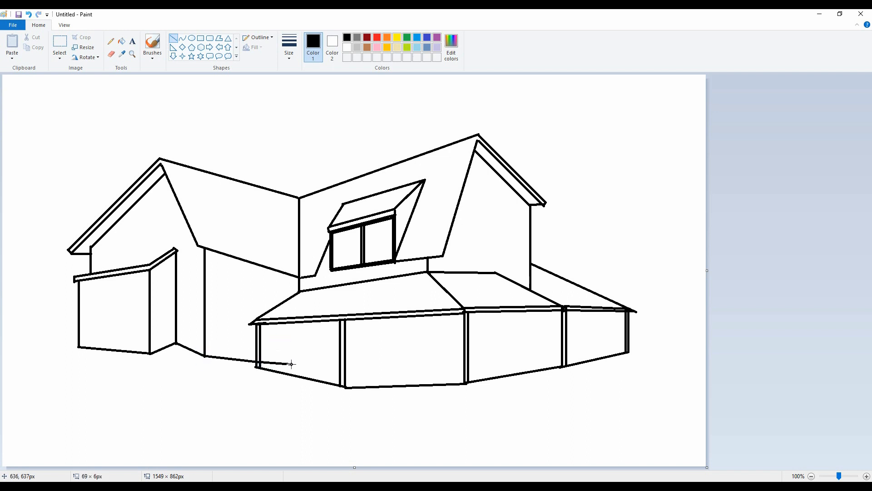
left_click_drag(292, 364, 300, 368)
left_click(331, 349)
mouse_move(294, 322)
left_mouse_down()
mouse_move(296, 369)
mouse_move(340, 371)
left_mouse_up()
left_click(111, 54)
left_click(173, 38)
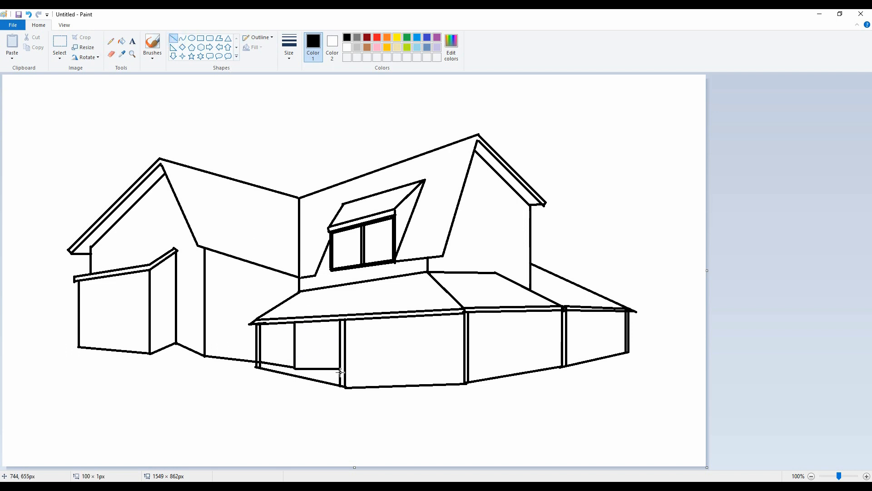
Step: Redraw the porch wall's base line, add a vertical wall corner left of the front corner post, and continue the base to the far-right post
left_click_drag(404, 317, 406, 372)
key("ctrl+z")
key("ctrl+z")
mouse_move(295, 368)
left_mouse_down()
mouse_move(341, 377)
mouse_move(421, 370)
mouse_move(417, 362)
mouse_move(417, 372)
mouse_move(435, 370)
left_mouse_up()
mouse_move(432, 315)
left_mouse_down()
mouse_move(436, 370)
mouse_move(434, 315)
left_mouse_up()
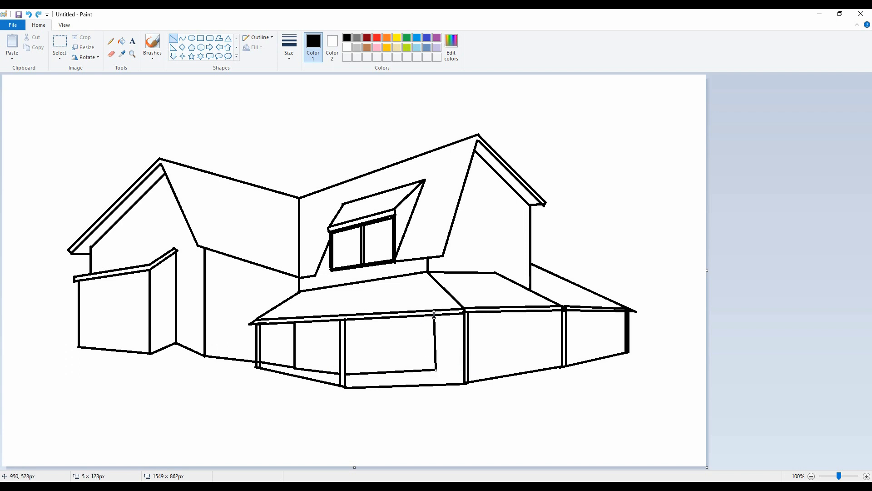
key("ctrl+z")
mouse_move(436, 369)
left_mouse_down()
mouse_move(436, 315)
mouse_move(464, 369)
mouse_move(559, 338)
mouse_move(565, 351)
mouse_move(626, 335)
left_mouse_up()
Step: Draw a narrow doorway and a wide three-pane window on the two right-hand sections of the porch wall
left_click_drag(505, 336, 500, 321)
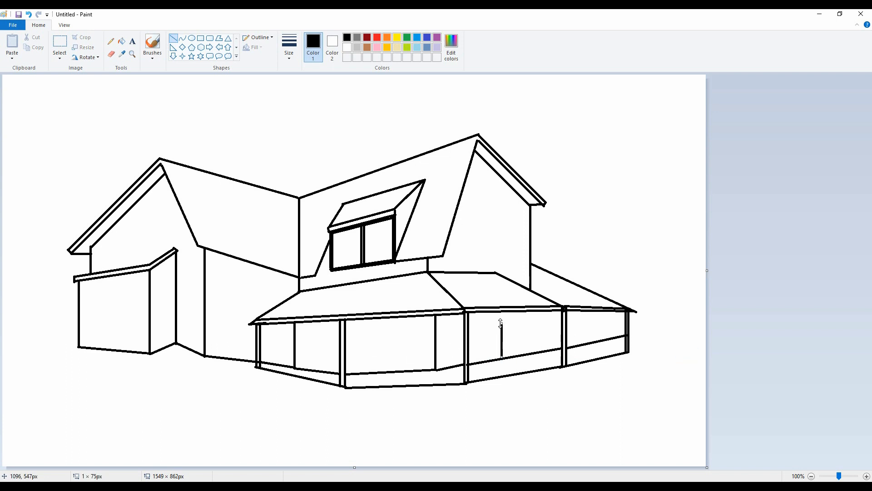
key("ctrl+z")
mouse_move(496, 359)
left_mouse_down()
mouse_move(501, 324)
mouse_move(516, 324)
mouse_move(515, 357)
left_mouse_up()
mouse_move(497, 324)
left_mouse_down()
mouse_move(513, 328)
mouse_move(511, 357)
left_mouse_up()
mouse_move(575, 322)
left_mouse_down()
mouse_move(612, 322)
mouse_move(577, 335)
mouse_move(613, 329)
mouse_move(587, 334)
left_mouse_up()
left_click(714, 331)
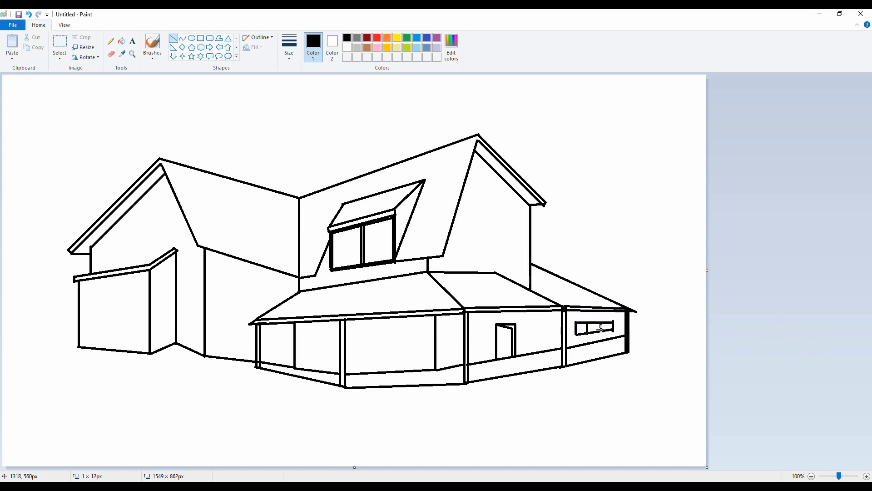
Step: Draw a small window against the double post right of the wall corner and a doorway at the porch wall's left corner
mouse_move(448, 333)
left_mouse_down()
mouse_move(448, 354)
mouse_move(467, 330)
mouse_move(467, 352)
left_mouse_up()
left_click_drag(295, 332, 421, 334)
left_click(356, 340)
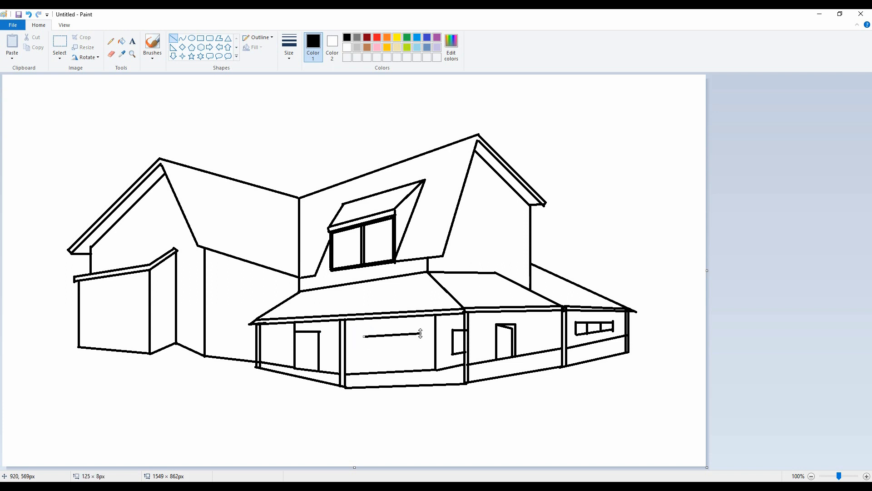
Step: Draw a three-pane window about 125 px wide and 54 px tall in the porch's front wall
mouse_move(364, 335)
left_mouse_down()
mouse_move(364, 359)
mouse_move(423, 356)
mouse_move(421, 334)
mouse_move(422, 357)
left_mouse_up()
left_click(409, 347)
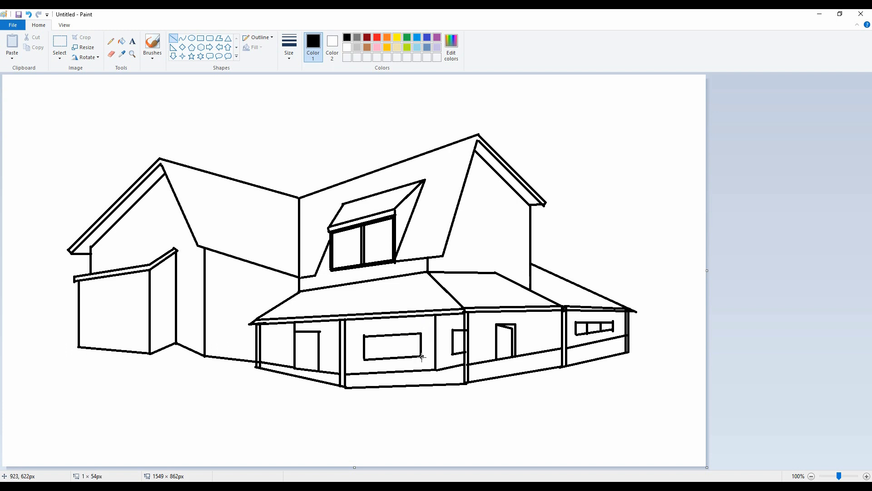
left_click(396, 335)
mouse_move(382, 336)
left_mouse_down()
mouse_move(383, 356)
mouse_move(403, 356)
left_mouse_up()
left_click(701, 387)
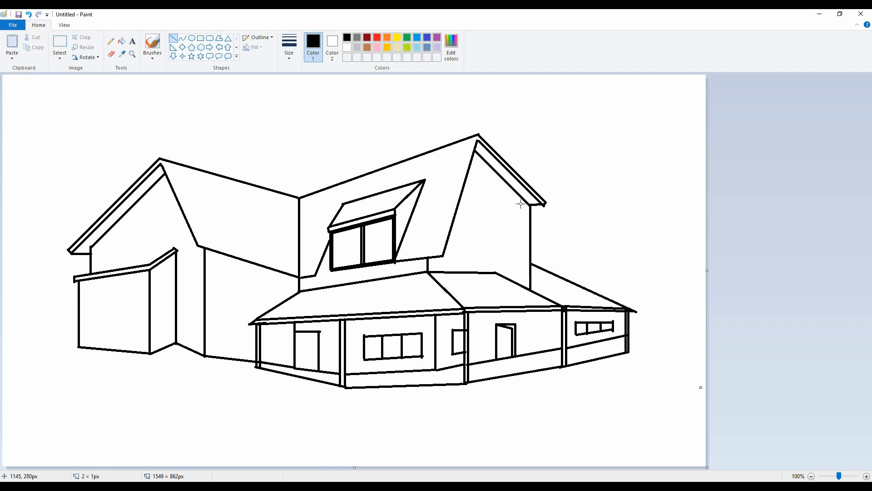
Step: Draw a tall rectangular window near the right edge of the right gable wall and erase the stray dot beneath it
left_click_drag(469, 196, 488, 196)
mouse_move(480, 196)
left_mouse_down()
mouse_move(480, 206)
mouse_move(503, 206)
mouse_move(503, 246)
left_mouse_up()
key("ctrl+z")
left_click_drag(522, 207, 521, 247)
left_click(505, 262)
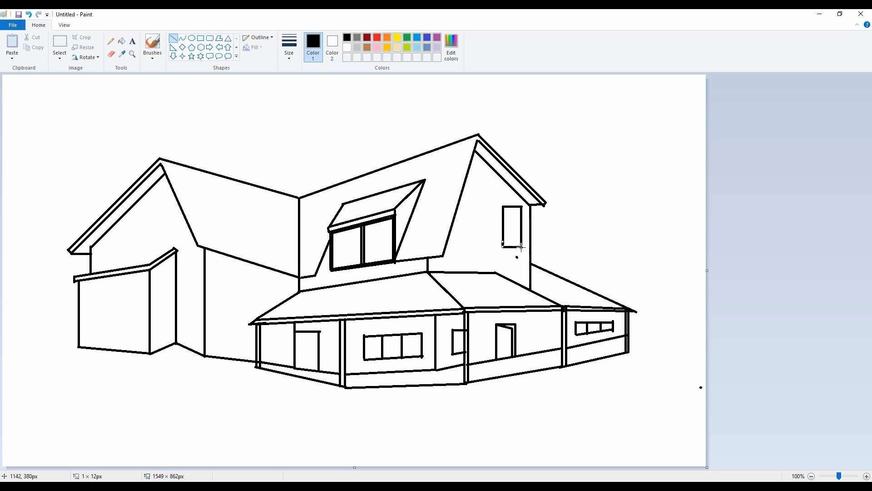
left_click(112, 54)
left_click(517, 257)
Step: Draw a second tall rectangular window beside the first one on the right gable wall
left_click(173, 38)
mouse_move(489, 207)
left_mouse_down()
mouse_move(466, 207)
mouse_move(489, 247)
mouse_move(464, 247)
left_mouse_up()
left_click(614, 206)
left_click(694, 208)
left_click_drag(466, 207, 466, 246)
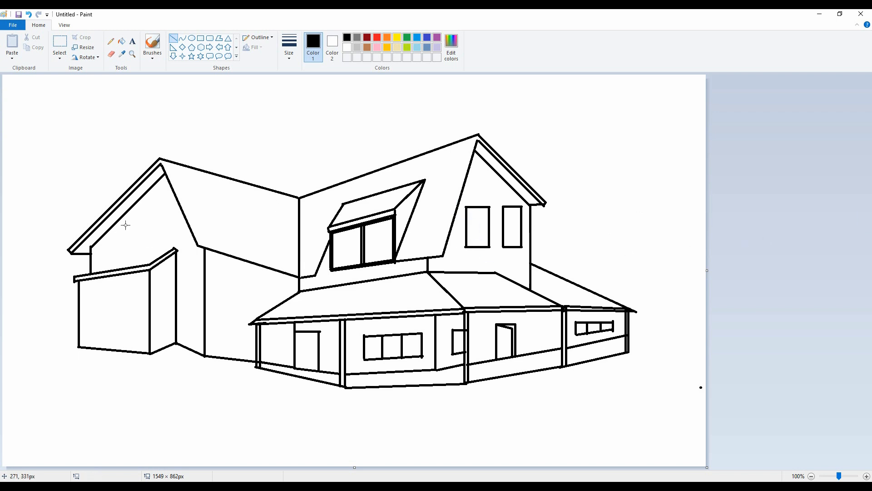
Step: Draw a slanted two-pane window in the upper part of the left gable wall
left_click_drag(126, 225, 167, 215)
left_click_drag(123, 250, 126, 249)
mouse_move(165, 215)
left_mouse_down()
mouse_move(167, 242)
mouse_move(125, 249)
left_mouse_up()
left_click_drag(144, 220, 144, 246)
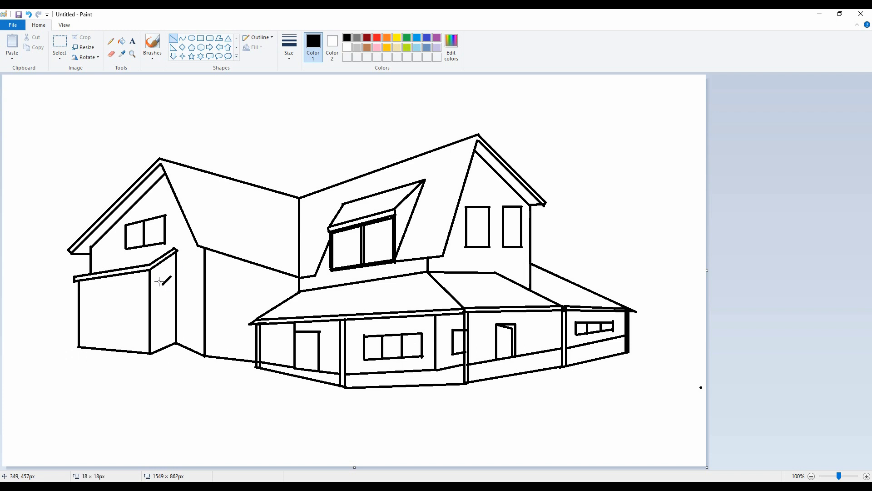
Step: Draw tall narrow windows on the left extension's side wall and on the narrow wall next to it
mouse_move(159, 282)
left_mouse_down()
mouse_move(158, 330)
mouse_move(171, 277)
mouse_move(171, 323)
mouse_move(157, 331)
left_mouse_up()
mouse_move(181, 275)
left_mouse_down()
mouse_move(199, 279)
mouse_move(184, 322)
mouse_move(198, 327)
left_mouse_up()
left_click(198, 303)
left_click(194, 303)
left_click_drag(198, 278, 198, 327)
left_click(192, 300)
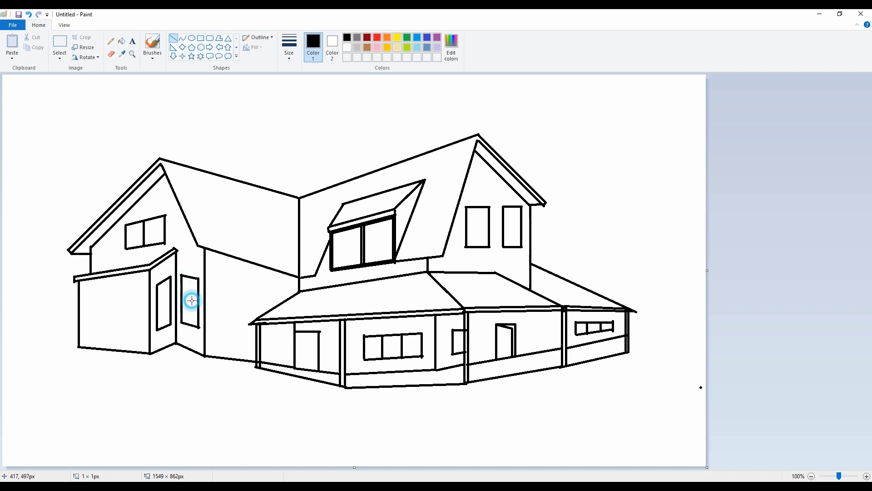
Step: Draw a large two-pane window about 85 px tall on the left extension's front wall
left_click_drag(85, 295, 141, 289)
mouse_move(140, 289)
left_mouse_down()
mouse_move(139, 331)
mouse_move(86, 332)
left_mouse_up()
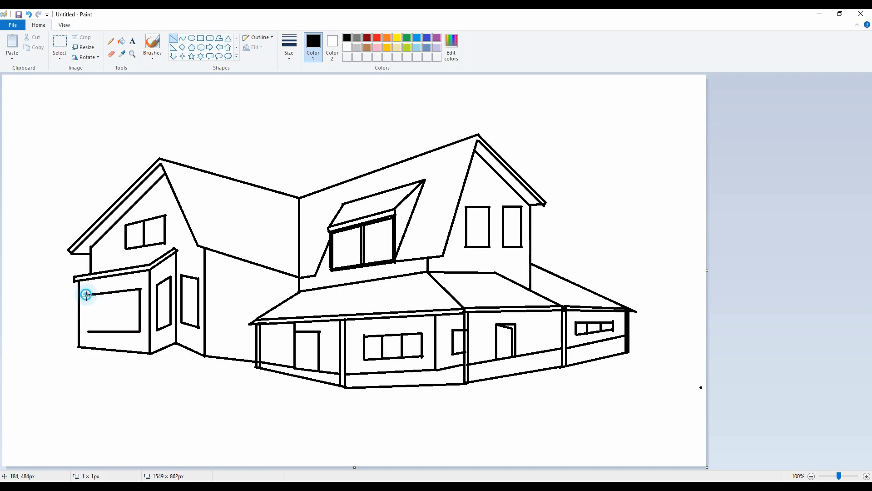
left_click_drag(86, 294, 86, 332)
left_click_drag(109, 293, 111, 321)
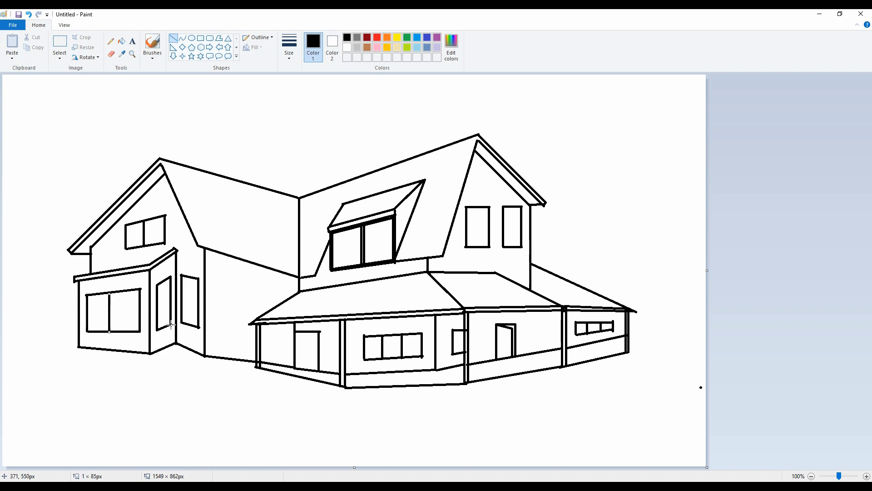
Step: Draw a second foundation line parallel to the left wing's base, running from the extension to the porch's left corner
left_click(167, 385)
left_click(169, 267)
mouse_move(78, 348)
left_mouse_down()
mouse_move(151, 358)
mouse_move(176, 347)
mouse_move(188, 363)
mouse_move(256, 366)
mouse_move(253, 373)
left_mouse_up()
Step: Draw a small set of steps below the porch's left corner, undoing the misplaced lines
left_click_drag(253, 373, 279, 379)
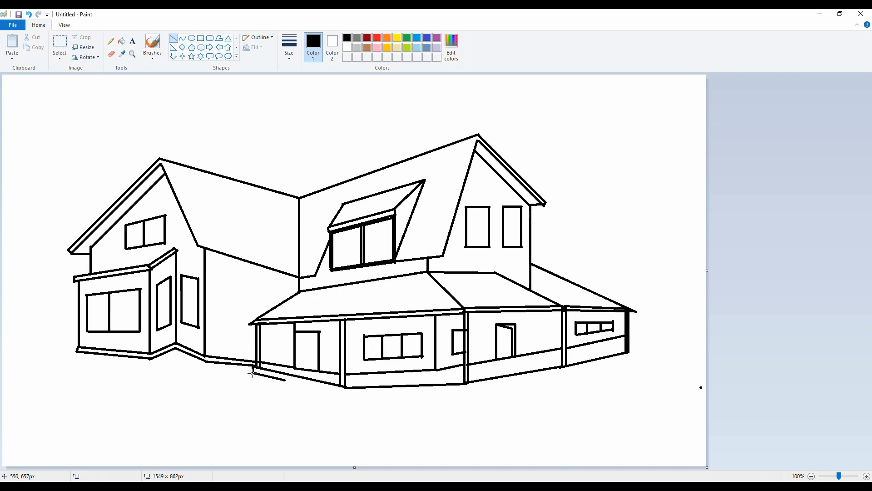
left_click(258, 390)
key("ctrl+z")
mouse_move(279, 381)
left_mouse_down()
mouse_move(250, 376)
mouse_move(278, 389)
mouse_move(287, 374)
left_mouse_up()
left_click(257, 388)
key("ctrl+z")
left_click(274, 389)
key("ctrl+z")
left_click(295, 394)
key("ctrl+z")
left_click(285, 399)
left_click(290, 383)
left_click(307, 391)
left_click(305, 389)
left_click(301, 383)
left_click(297, 393)
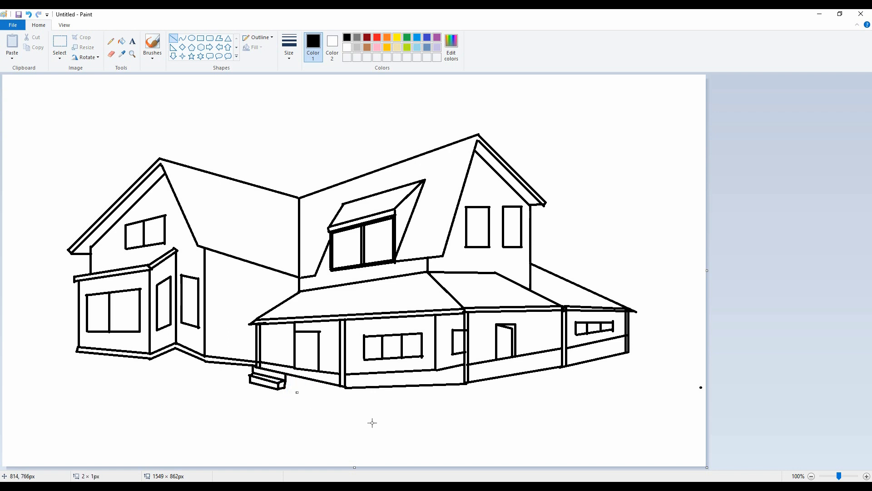
Step: Draw a foundation line under the porch from the steps to its right end and erase the stray dots beside the house
mouse_move(286, 382)
left_mouse_down()
mouse_move(346, 395)
mouse_move(468, 389)
mouse_move(634, 353)
left_mouse_up()
left_click(650, 353)
left_click(652, 344)
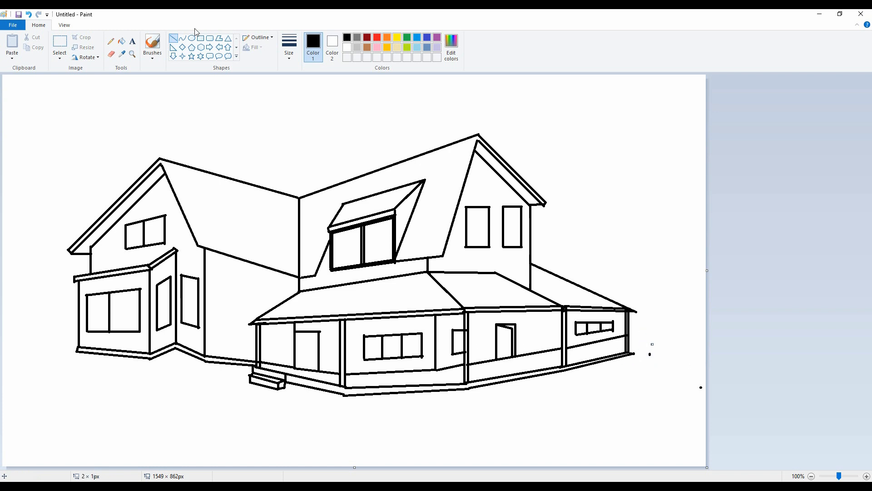
left_click(111, 55)
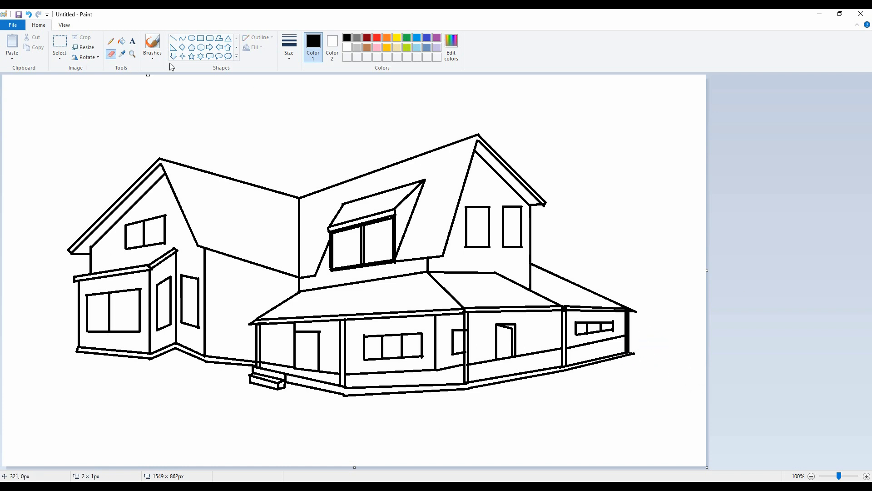
Step: Sketch freehand bushes with a thicker pencil stroke between the left wing and the canvas edge
left_click(111, 41)
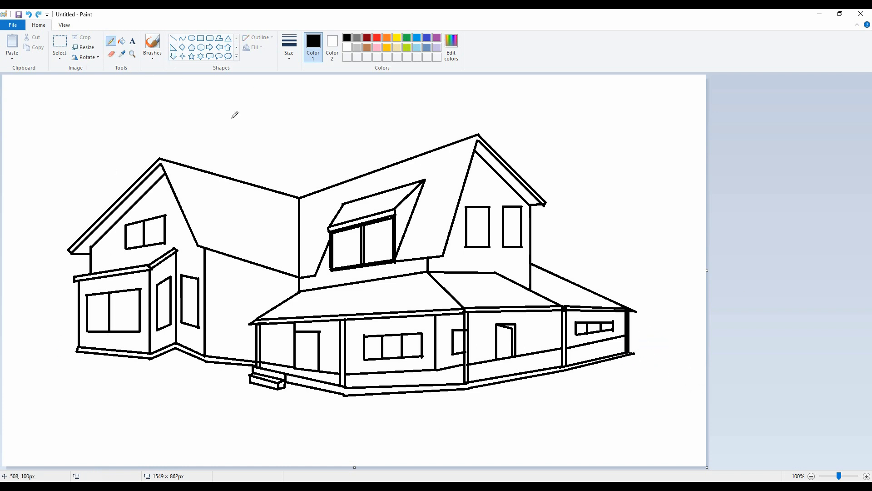
left_click(289, 45)
left_click(312, 127)
mouse_move(65, 353)
left_mouse_down()
mouse_move(75, 336)
mouse_move(67, 334)
left_mouse_up()
key("ctrl+z")
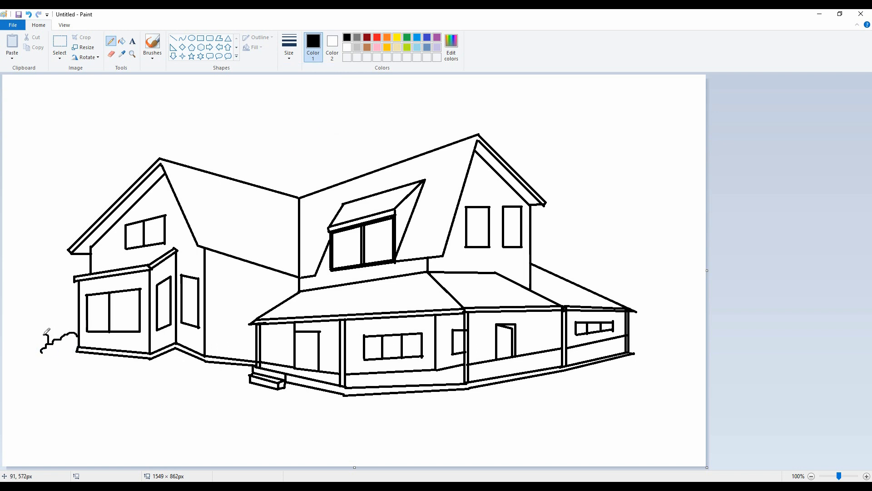
left_click_drag(15, 347, 3, 319)
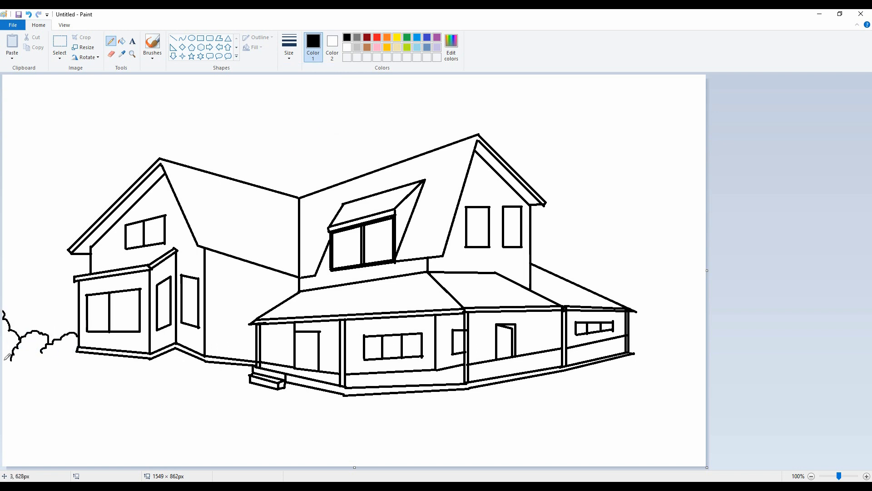
Step: Draw a ground line from the left wing's base to the canvas's left edge and a horizon line above it
left_click(173, 38)
left_click_drag(76, 351, 3, 369)
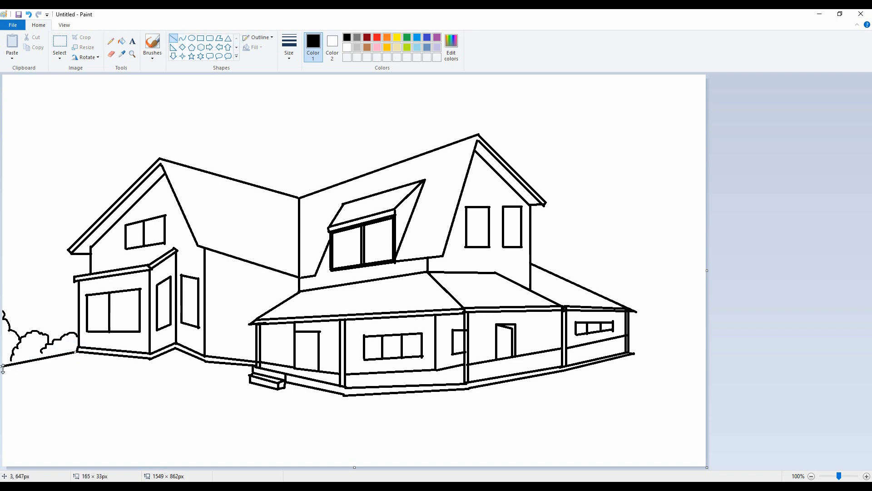
left_click(63, 370)
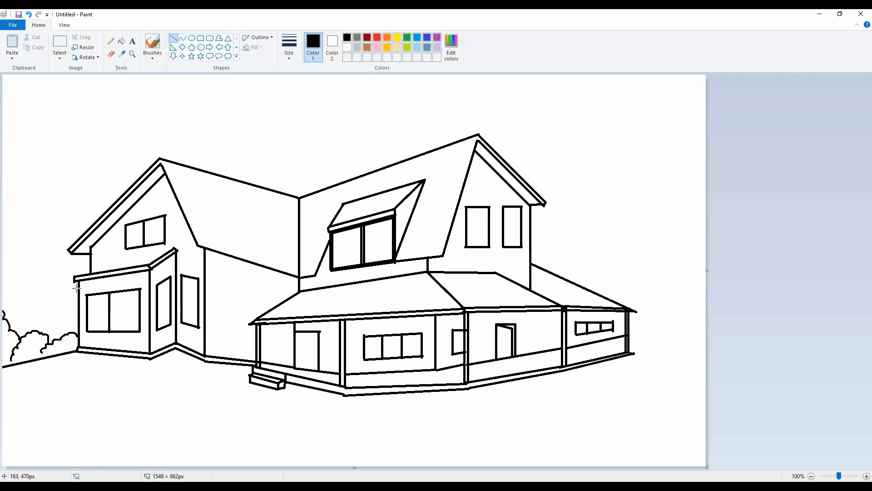
left_click_drag(76, 288, 2, 299)
Step: Erase the bushes beside the left wing and redraw the damaged stretch of ground line
left_click(111, 54)
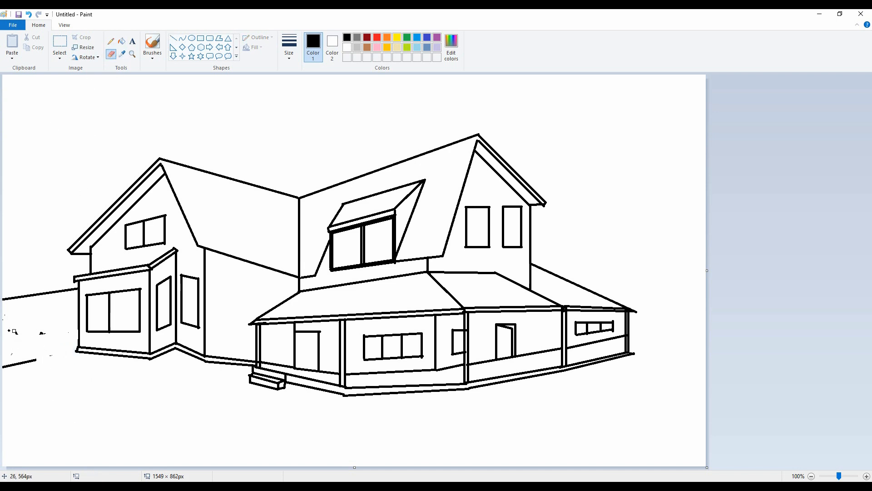
left_click(176, 41)
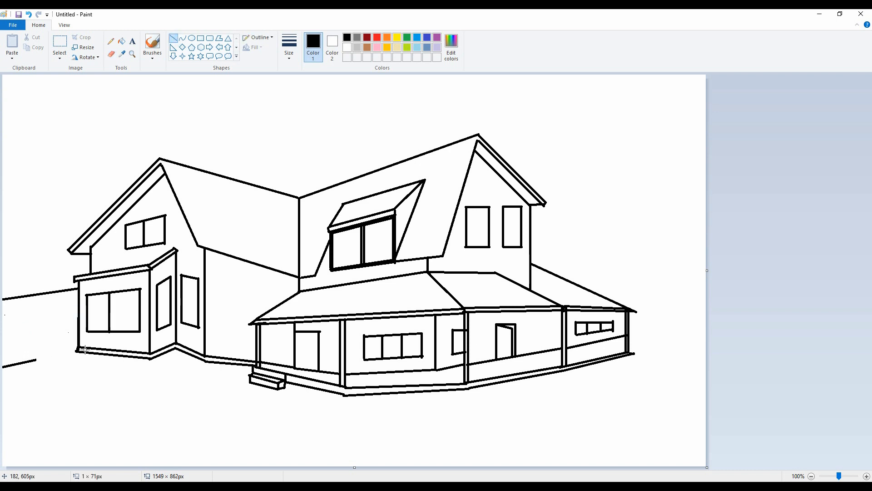
left_click_drag(37, 360, 77, 351)
Step: Draw a horizon line and a ground line from the porch's right end to the canvas's right edge
left_click_drag(628, 327, 711, 320)
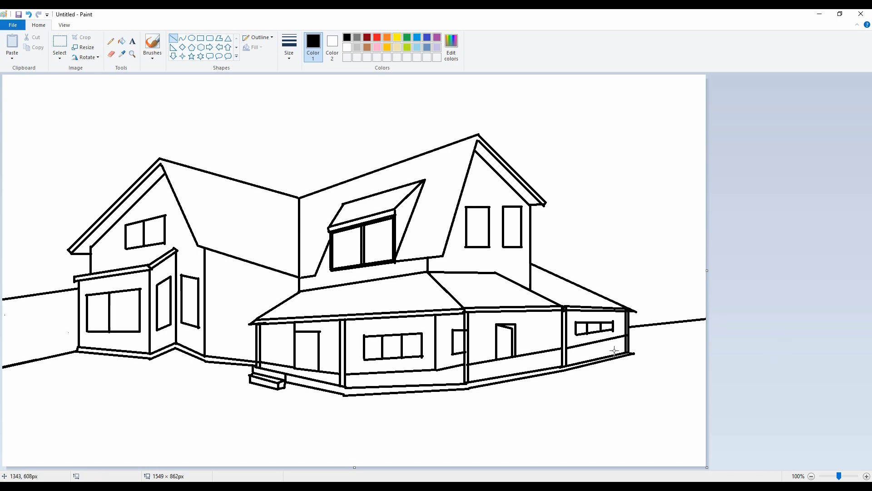
left_click_drag(631, 352, 710, 341)
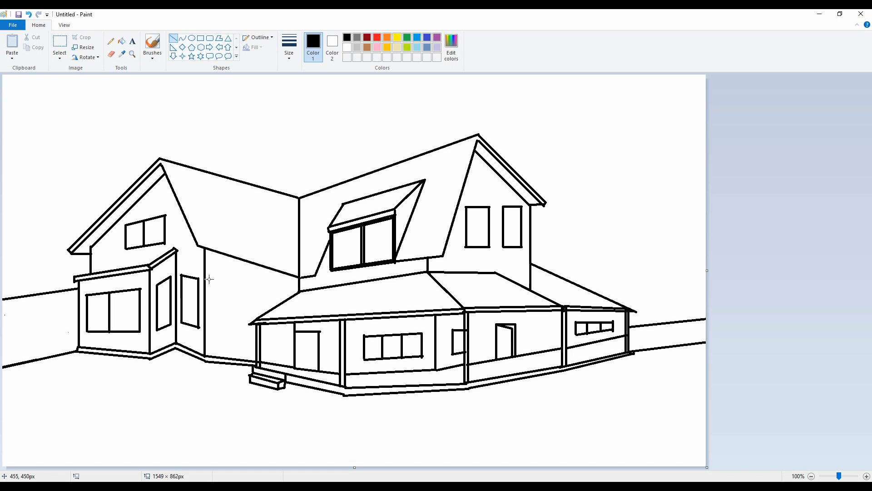
Step: Draw a tall rectangular window on the wall between the left wing and the porch
mouse_move(209, 279)
left_mouse_down()
mouse_move(248, 286)
mouse_move(223, 281)
mouse_move(245, 286)
mouse_move(241, 328)
left_mouse_up()
key("ctrl+z")
mouse_move(223, 281)
left_mouse_down()
mouse_move(222, 328)
mouse_move(246, 327)
left_mouse_up()
Step: Trim the roof valley line at the eave and draw an inner trim line along the left roof's edge up to the dormer
left_click(111, 54)
left_click(172, 37)
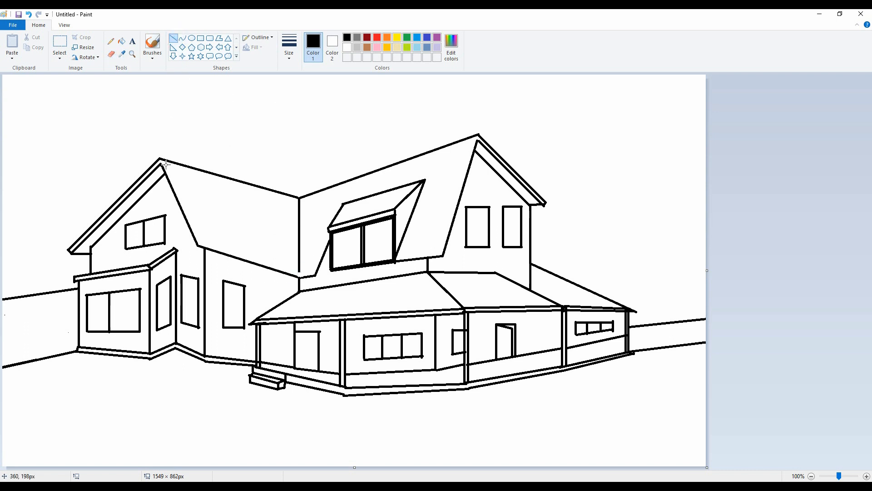
left_click_drag(165, 159, 206, 244)
left_click_drag(170, 175, 170, 176)
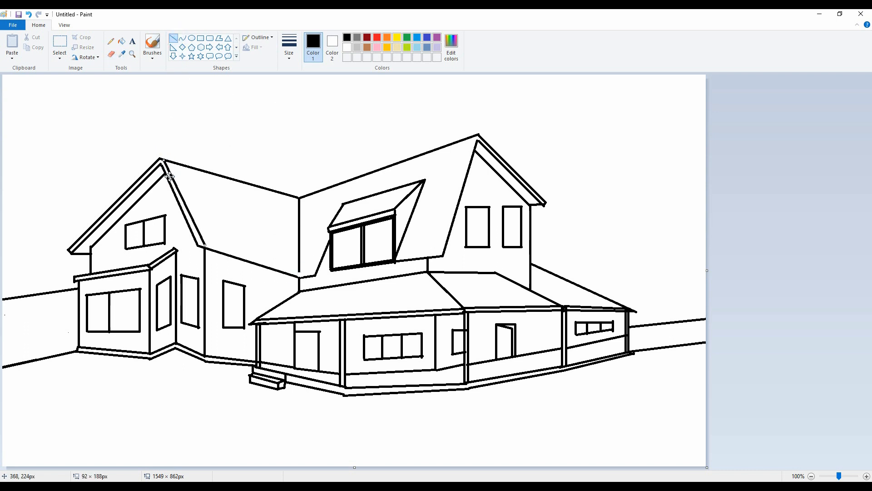
mouse_move(205, 245)
left_mouse_down()
mouse_move(302, 274)
mouse_move(323, 255)
mouse_move(328, 233)
left_mouse_up()
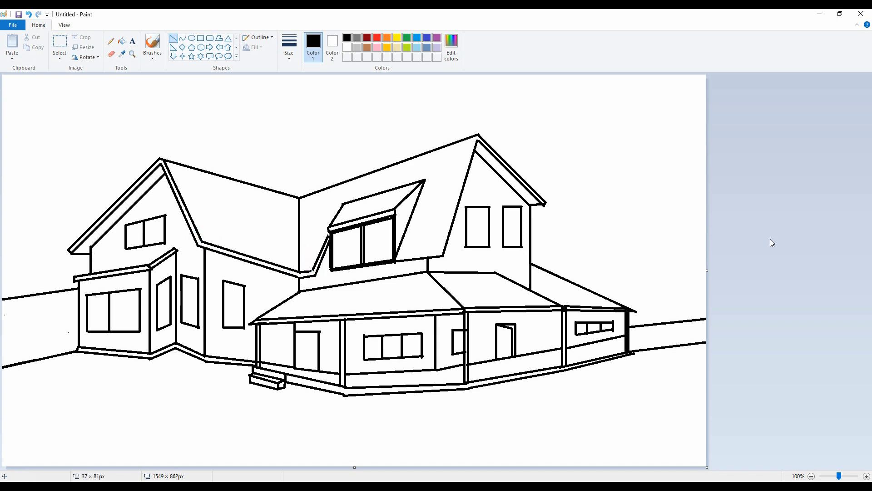
Step: Draw a parallel trim line down the dormer's right side, along the eave and up to the right gable's peak
left_click(111, 53)
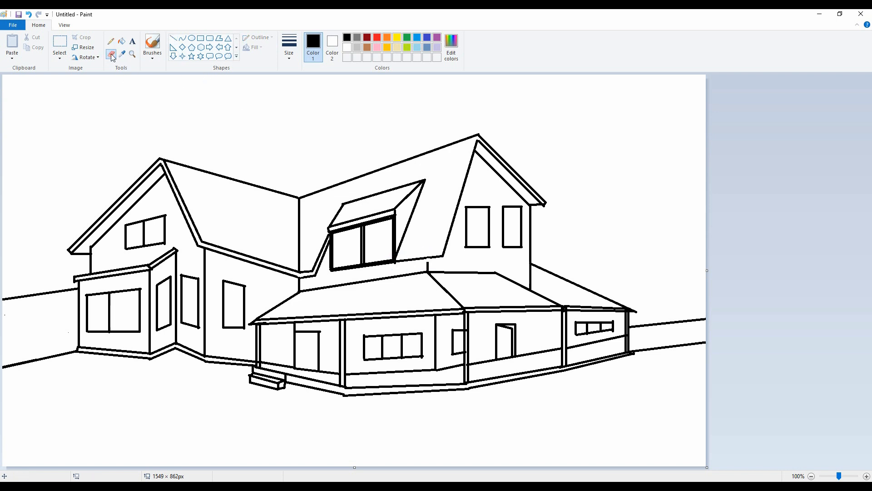
left_click(173, 38)
left_click(742, 249)
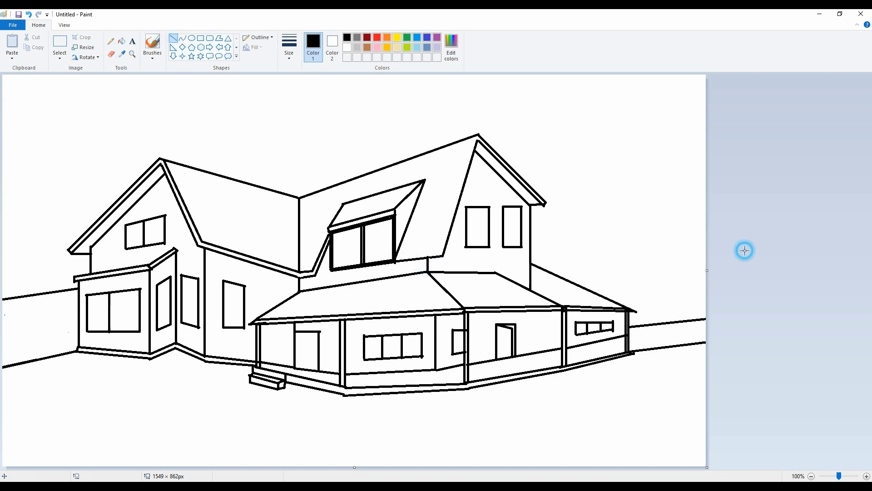
left_click(424, 180)
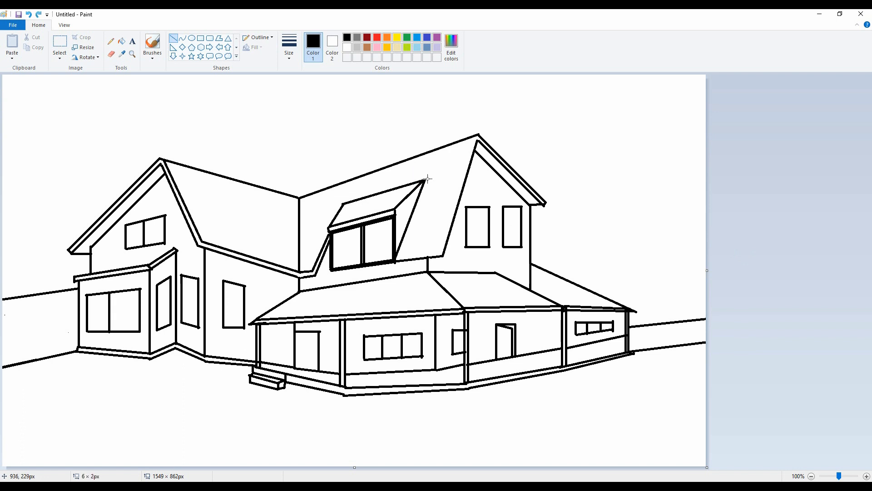
left_click_drag(428, 178, 399, 257)
left_click_drag(429, 181, 430, 176)
left_click(439, 194)
mouse_move(400, 257)
left_mouse_down()
mouse_move(437, 252)
mouse_move(475, 136)
left_mouse_up()
left_click(470, 247)
left_click(443, 162)
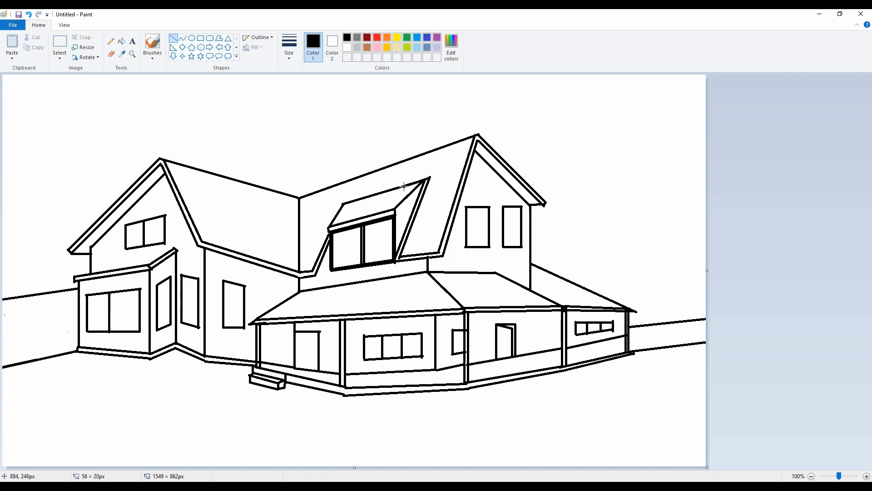
Step: Draw a second trim line along the dormer roof's sloping right edge
left_click(396, 171)
left_click_drag(428, 179, 395, 214)
left_click(774, 194)
Step: Draw a tree trunk with two curved sides behind the porch's right end, standing on the horizon line
left_click(182, 39)
mouse_move(625, 231)
left_mouse_down()
mouse_move(632, 311)
mouse_move(649, 324)
left_mouse_up()
left_click_drag(642, 276, 658, 269)
left_click(822, 238)
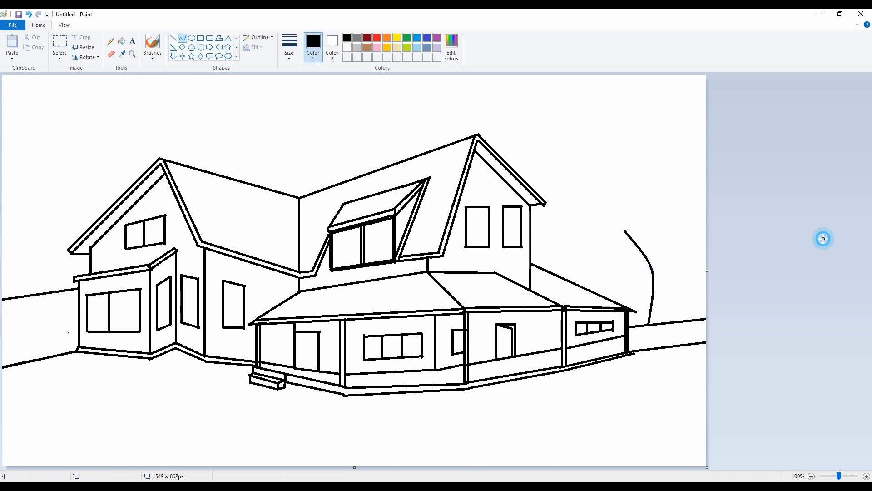
left_click_drag(688, 245, 667, 322)
left_click_drag(675, 280, 664, 267)
left_click(664, 267)
Step: Draw the tree's main left, upright and right branches as pairs of curves rising from the trunk's fork
left_click_drag(625, 231, 661, 279)
mouse_move(641, 251)
left_mouse_down()
mouse_move(652, 241)
mouse_move(661, 279)
mouse_move(669, 257)
mouse_move(662, 212)
mouse_move(643, 203)
left_mouse_up()
left_click(690, 221)
left_click(589, 240)
mouse_move(646, 229)
left_mouse_down()
mouse_move(637, 229)
mouse_move(656, 262)
mouse_move(637, 240)
mouse_move(695, 205)
mouse_move(674, 222)
mouse_move(672, 255)
left_mouse_up()
left_click(638, 228)
left_click(675, 224)
left_click(679, 245)
left_click(677, 220)
left_click(701, 216)
left_click(680, 222)
Step: Draw thin curved side branches on the tree, one off the right limb and two reaching out to the left
left_click_drag(687, 222, 653, 179)
left_click(741, 221)
mouse_move(664, 205)
left_mouse_down()
mouse_move(662, 220)
mouse_move(672, 203)
left_mouse_up()
left_click(667, 218)
left_click(699, 217)
mouse_move(608, 189)
left_mouse_down()
mouse_move(640, 220)
mouse_move(619, 212)
mouse_move(630, 182)
left_mouse_up()
left_click(620, 212)
left_click_drag(589, 230, 638, 247)
left_click_drag(615, 240, 623, 249)
left_click(624, 250)
left_click(752, 231)
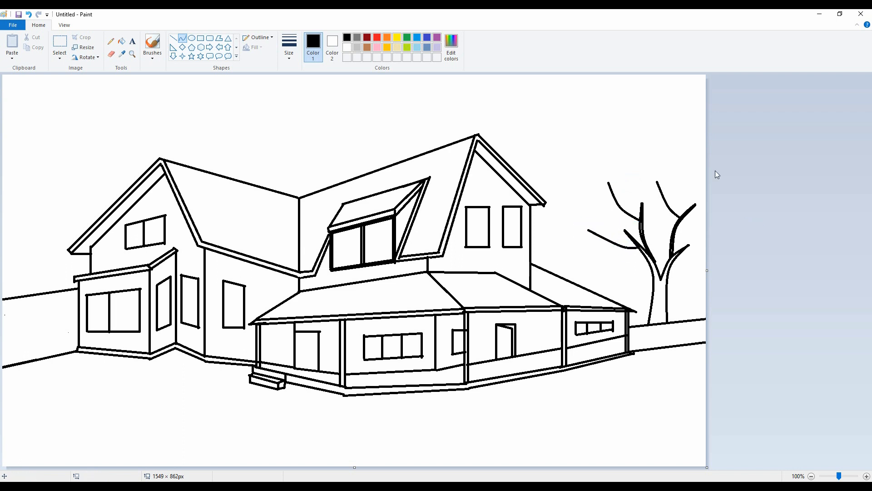
Step: Draw scalloped freehand foliage outlines around the tree's lower left and right branches and its upper left and central crown with the pencil
left_click(111, 41)
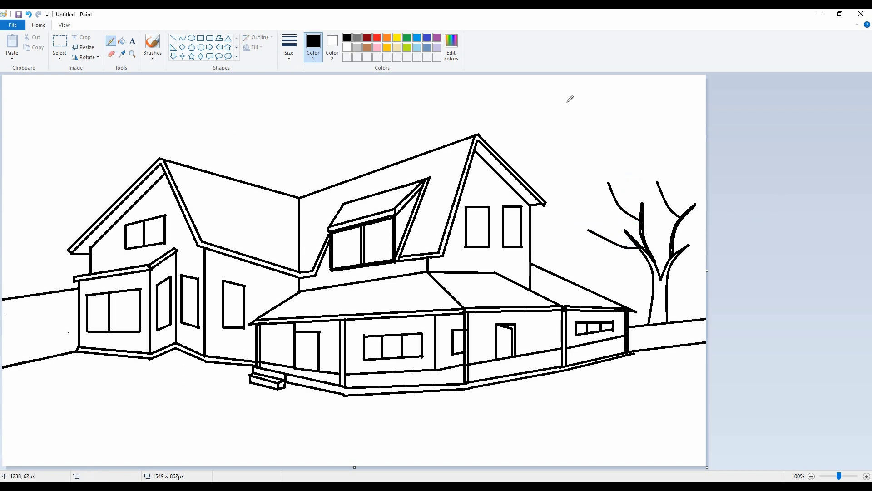
mouse_move(625, 233)
left_mouse_down()
mouse_move(607, 237)
mouse_move(620, 247)
mouse_move(596, 238)
mouse_move(605, 198)
left_mouse_up()
key("ctrl+z")
key("ctrl+z")
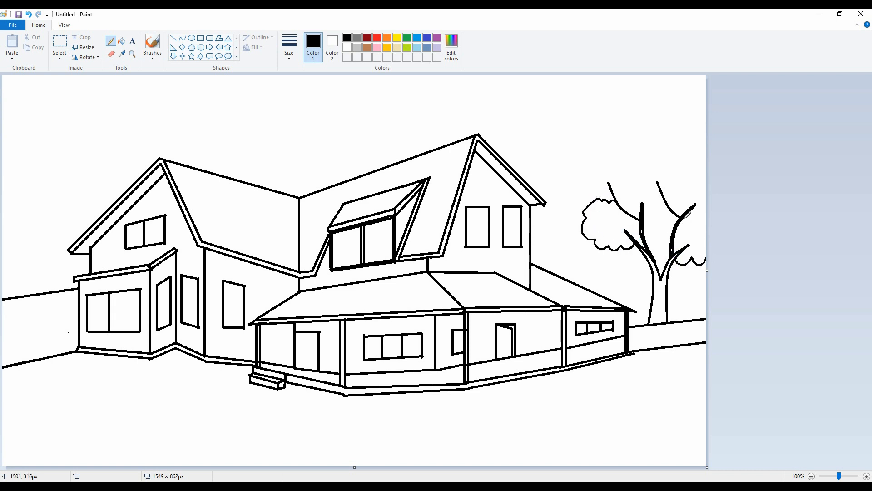
mouse_move(667, 200)
left_mouse_down()
mouse_move(670, 149)
mouse_move(620, 160)
left_mouse_up()
mouse_move(600, 200)
left_mouse_down()
mouse_move(589, 164)
mouse_move(632, 137)
left_mouse_up()
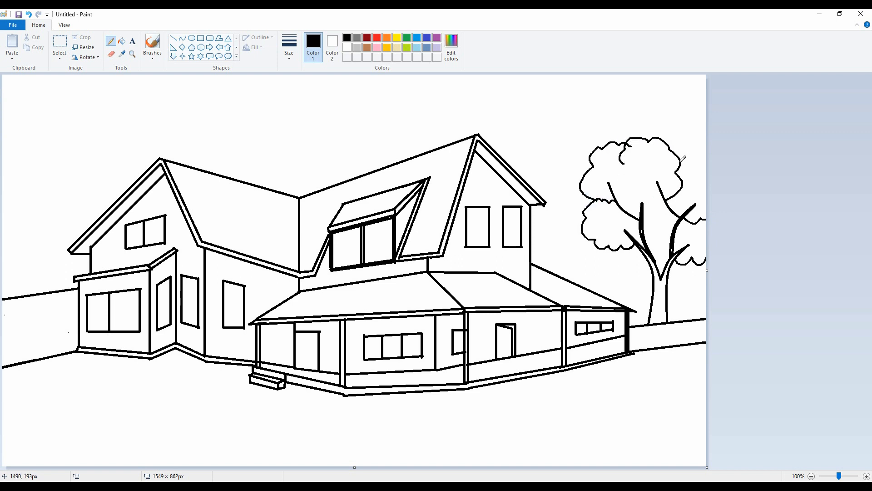
Step: Erase the branch lines that run through the foliage clusters and close the outlines of the left and central clusters
left_click(111, 54)
left_click_drag(621, 204, 609, 183)
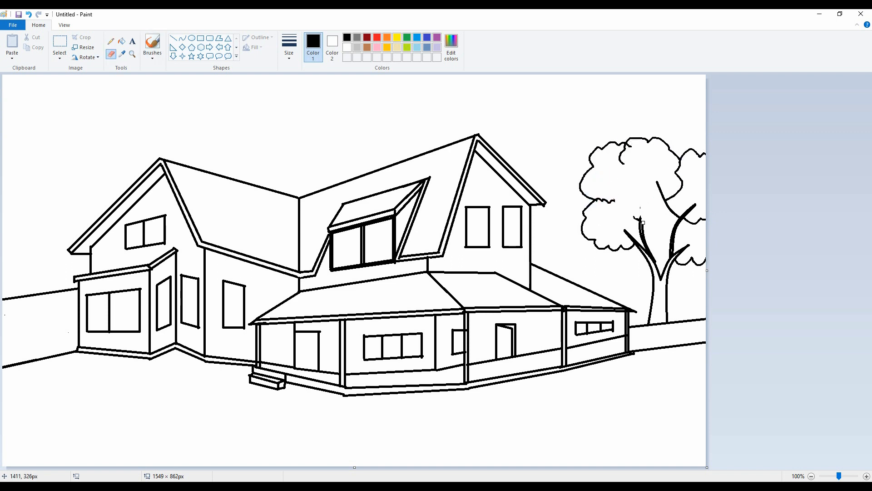
left_click(110, 41)
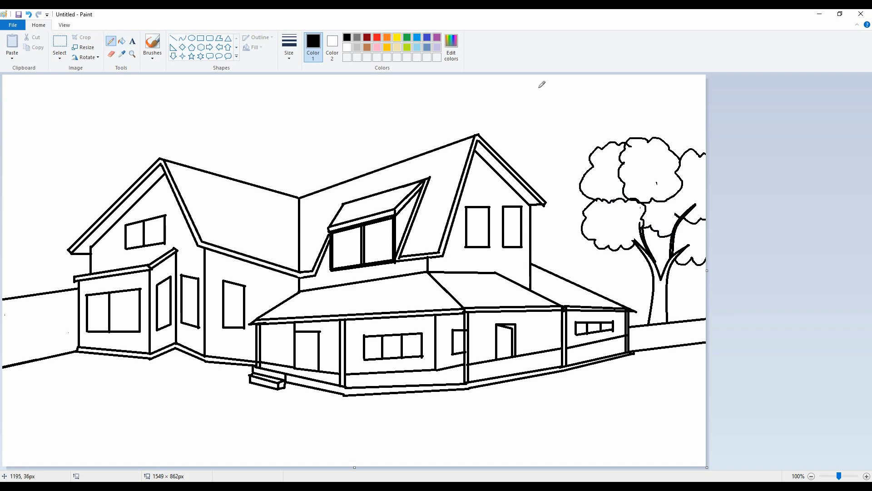
left_click(111, 54)
mouse_move(673, 233)
left_mouse_down()
mouse_move(688, 220)
mouse_move(689, 189)
left_mouse_up()
Step: Draw overlapping scalloped foliage clusters on top of the tree's crown, reaching the canvas's right edge
left_click(110, 41)
mouse_move(650, 137)
left_mouse_down()
mouse_move(686, 113)
mouse_move(705, 117)
left_mouse_up()
left_click_drag(611, 146, 663, 114)
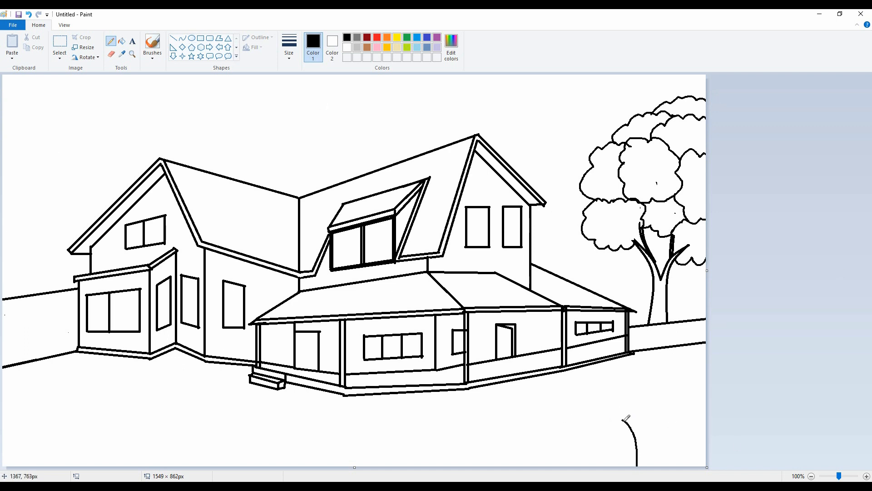
Step: Draw a tuft of curved grass blades with a small flower at the canvas's lower edge, below the tree
mouse_move(621, 421)
left_mouse_down()
mouse_move(642, 447)
mouse_move(643, 466)
mouse_move(630, 466)
left_mouse_up()
mouse_move(609, 458)
left_mouse_down()
mouse_move(620, 452)
mouse_move(625, 466)
left_mouse_up()
mouse_move(655, 413)
left_mouse_down()
mouse_move(640, 437)
mouse_move(661, 409)
mouse_move(647, 466)
left_mouse_up()
key("ctrl+z")
left_click_drag(652, 466, 673, 423)
left_click_drag(674, 423, 660, 465)
mouse_move(662, 465)
left_mouse_down()
mouse_move(685, 440)
mouse_move(672, 466)
left_mouse_up()
mouse_move(675, 465)
left_mouse_down()
mouse_move(690, 453)
mouse_move(679, 466)
left_mouse_up()
mouse_move(641, 431)
left_mouse_down()
mouse_move(640, 403)
mouse_move(649, 424)
mouse_move(626, 419)
mouse_move(657, 408)
mouse_move(673, 418)
mouse_move(666, 397)
mouse_move(669, 408)
left_mouse_up()
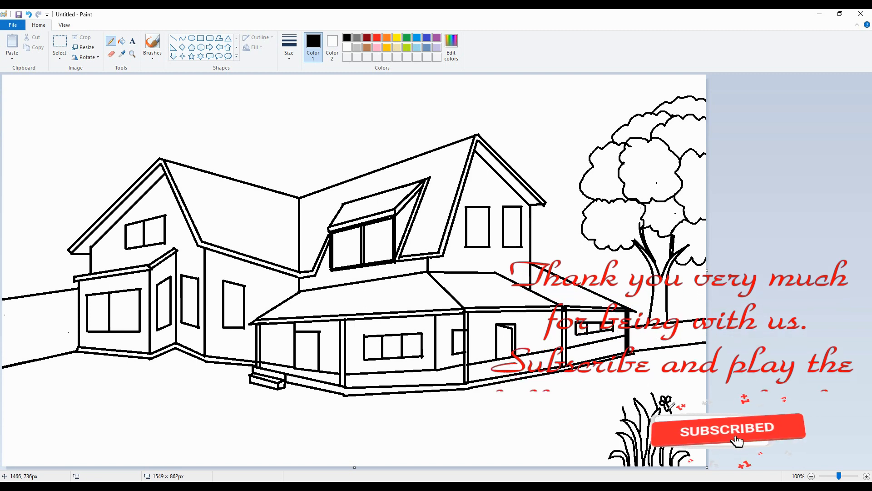